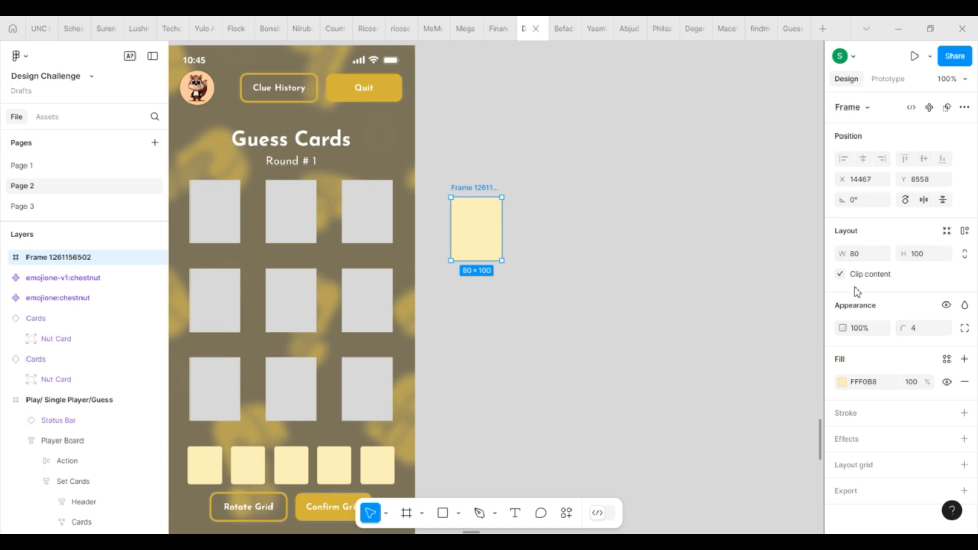
Duplicate the 80 × 100 cream card frame and nest the copy inside the original frame.
left_click(622, 331)
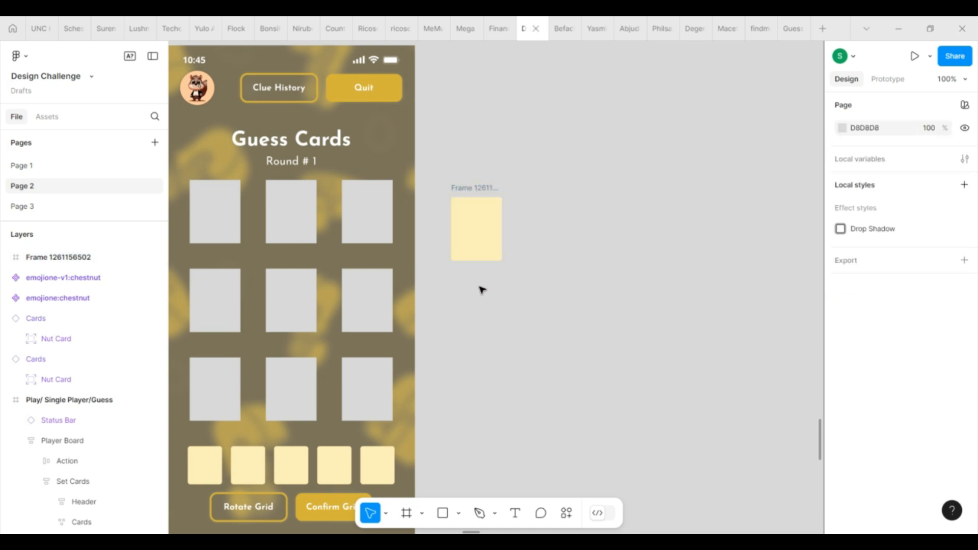
scroll(482, 290, "up", 2, "ctrl")
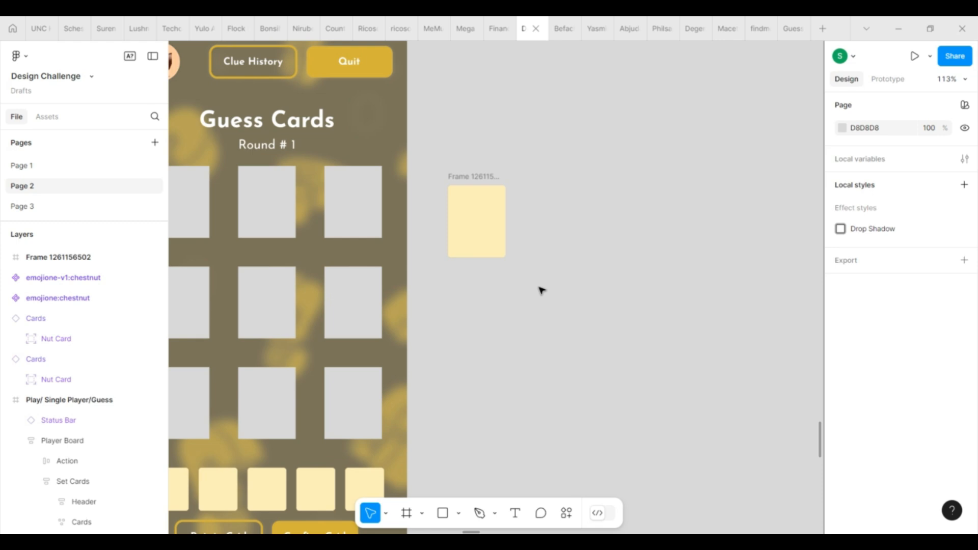
left_click(474, 178)
key("ctrl+d")
left_click_drag(561, 176, 474, 185)
left_click_drag(42, 261, 120, 265)
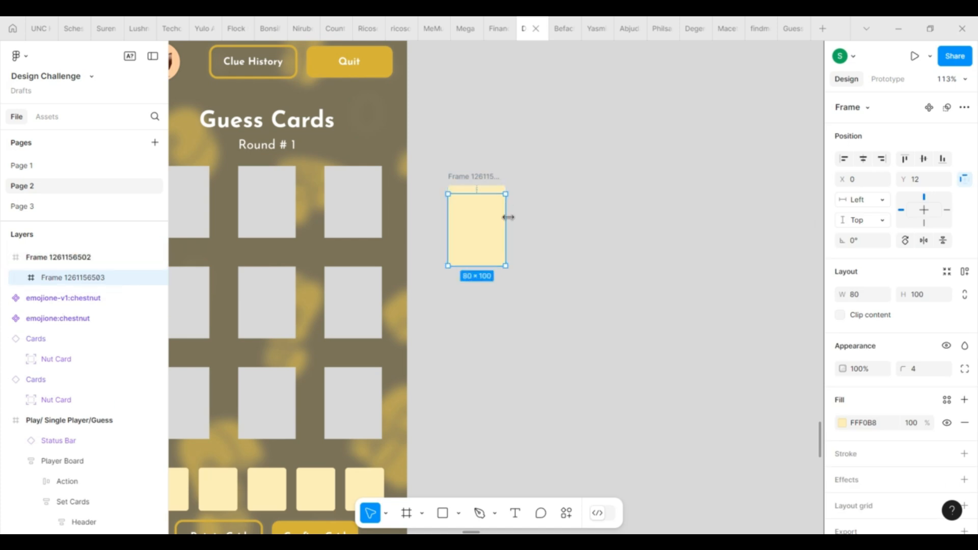
Rotate the nested frame to 4° and shift it up over the cream card.
mouse_move(512, 271)
left_mouse_down()
mouse_move(498, 271)
mouse_move(509, 268)
left_mouse_up()
left_click(866, 241)
type("4")
key("Return")
left_click_drag(485, 237, 485, 216)
left_click(487, 176)
left_click(484, 212)
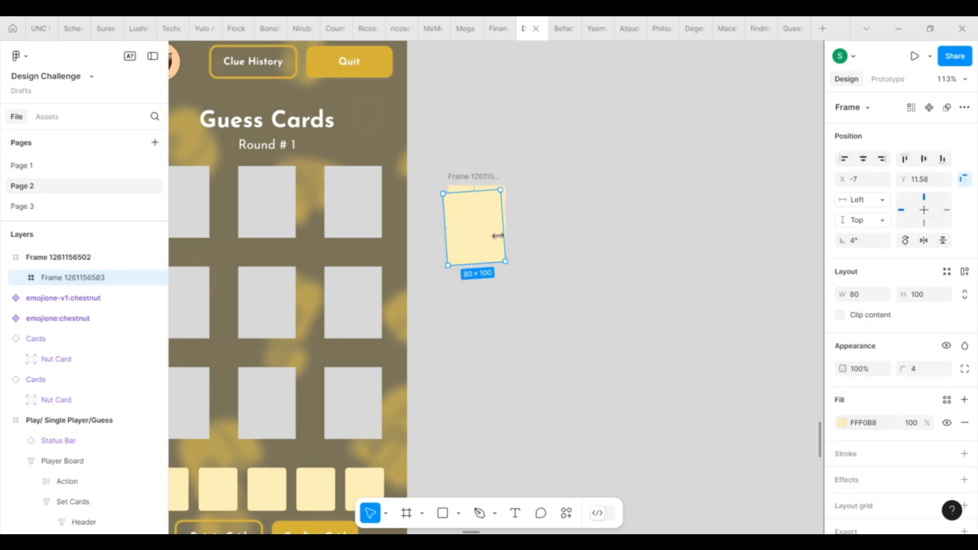
Lock the tilted frame's proportions, set its width to 74, and position it inside the card at X 0, Y 8.16.
left_click(965, 294)
left_click(862, 296)
type("74")
key("Return")
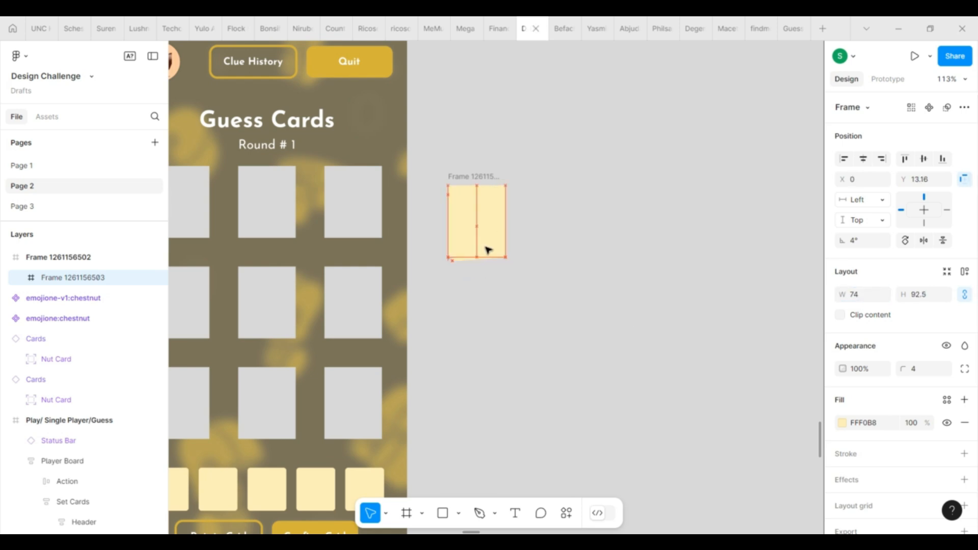
left_click_drag(488, 251, 488, 247)
left_click(550, 238)
Change the tilted inner frame's fill to the light orange FFCD97.
left_click(460, 203)
left_click(842, 423)
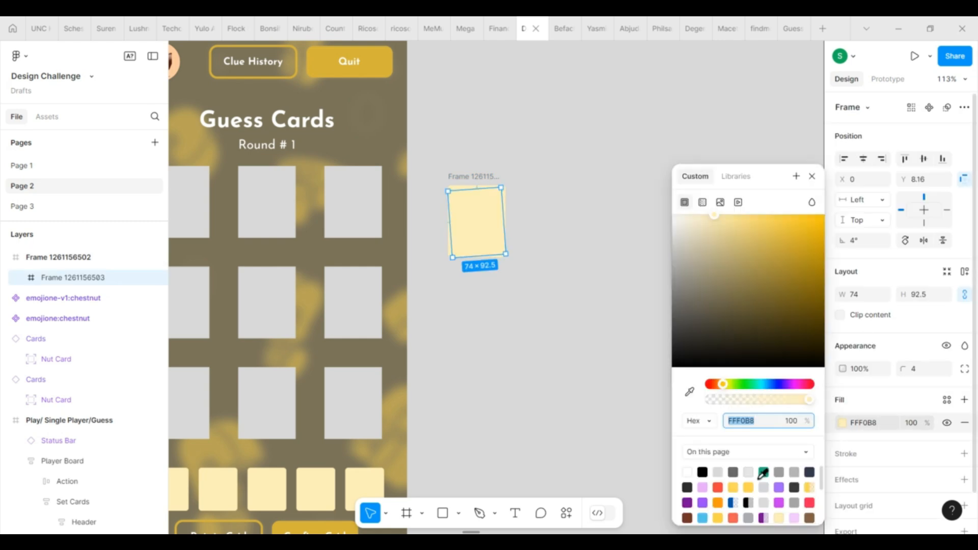
left_click(722, 384)
mouse_move(754, 224)
left_mouse_down()
mouse_move(795, 201)
mouse_move(760, 213)
left_mouse_up()
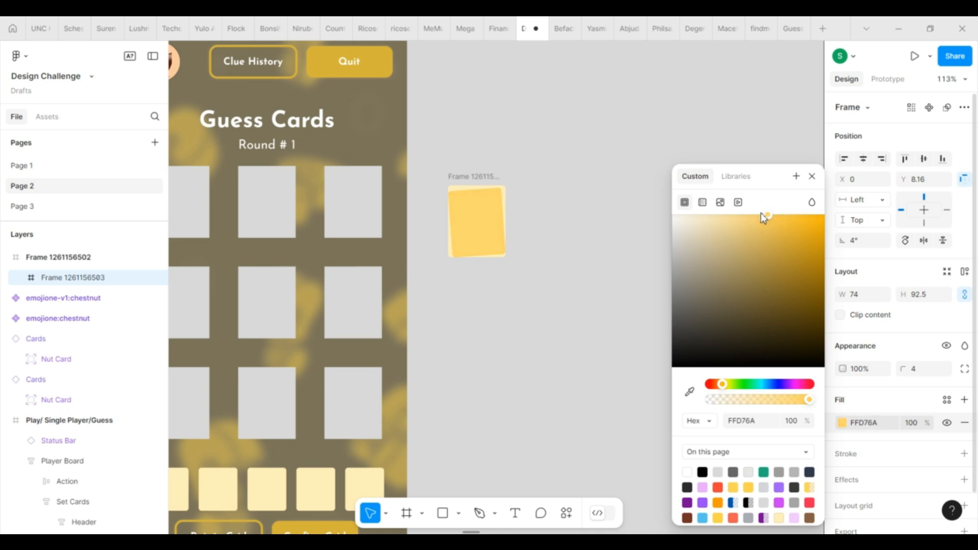
left_click(718, 384)
left_click_drag(767, 213, 742, 212)
left_click(718, 384)
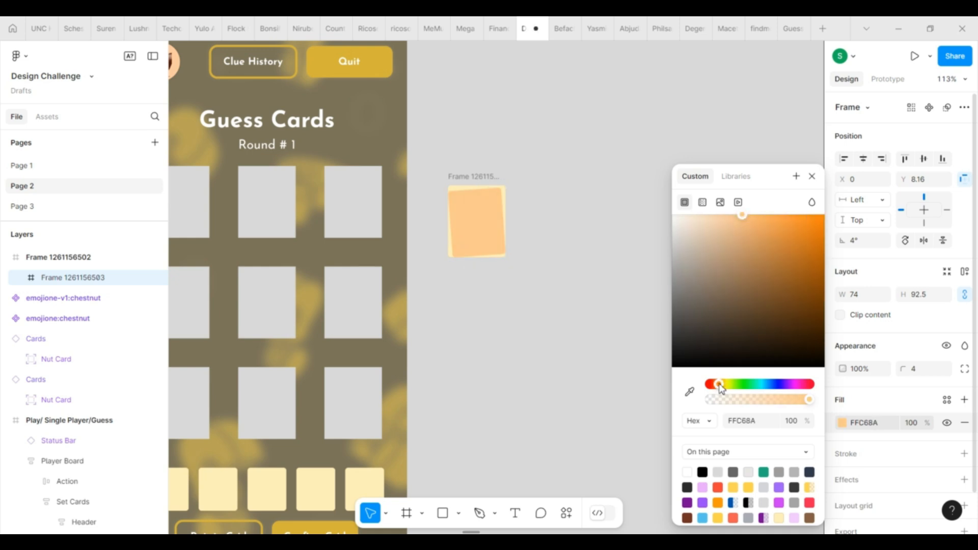
mouse_move(741, 217)
left_mouse_down()
mouse_move(735, 227)
mouse_move(722, 208)
mouse_move(735, 213)
left_mouse_up()
left_click(561, 325)
Add an inside stroke in brown 846144 with a weight of 2 to the tilted inner frame.
left_click(494, 223)
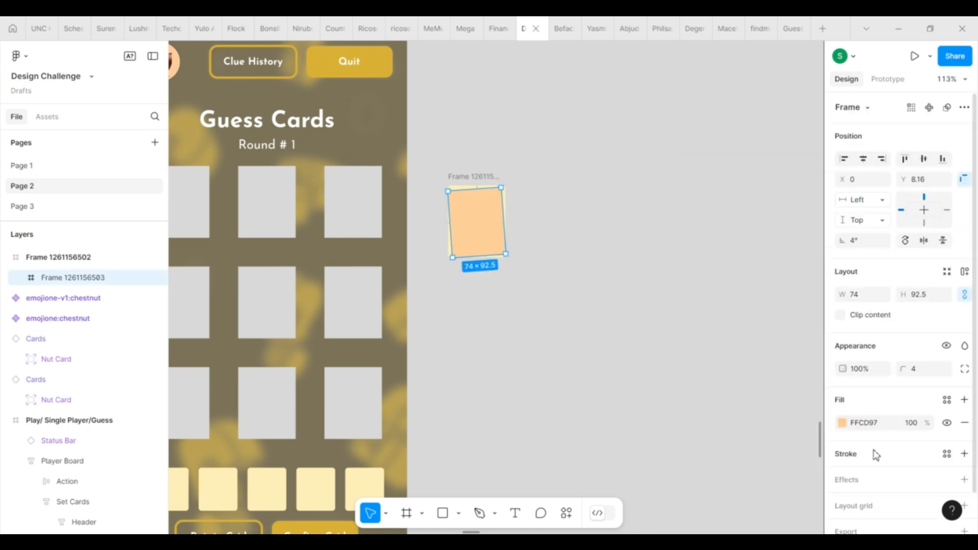
left_click(965, 454)
left_click(842, 476)
left_click(794, 518)
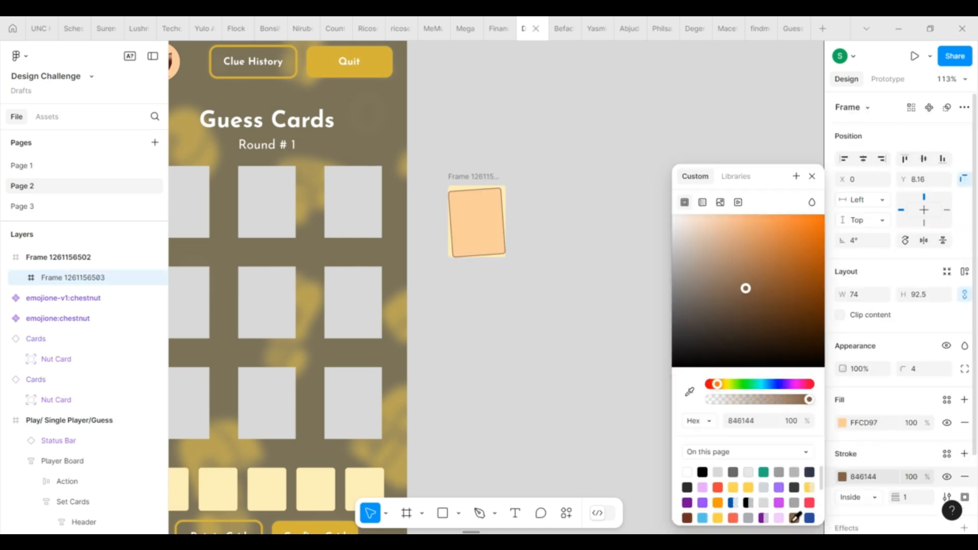
left_click(812, 176)
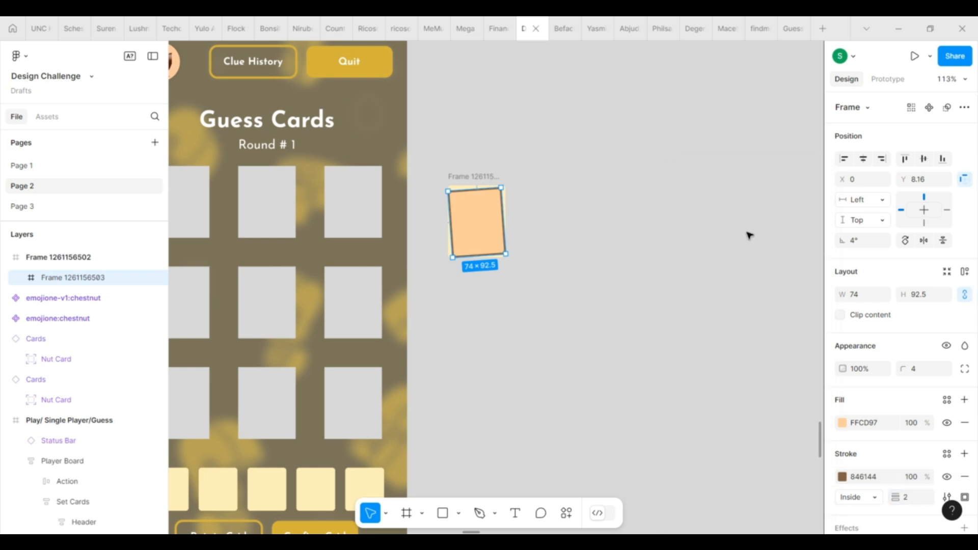
left_click(659, 302)
Copy the reddish emojione-v1:chestnut component into the tilted inner frame of the card.
scroll(660, 302, "down", 3)
scroll(197, 491, "down", 3)
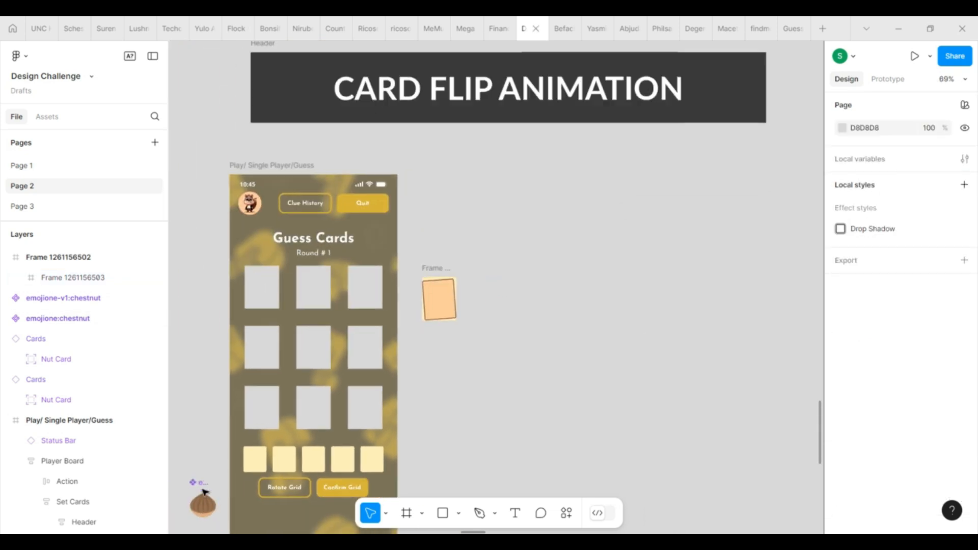
scroll(366, 455, "left", 3)
left_click(215, 497)
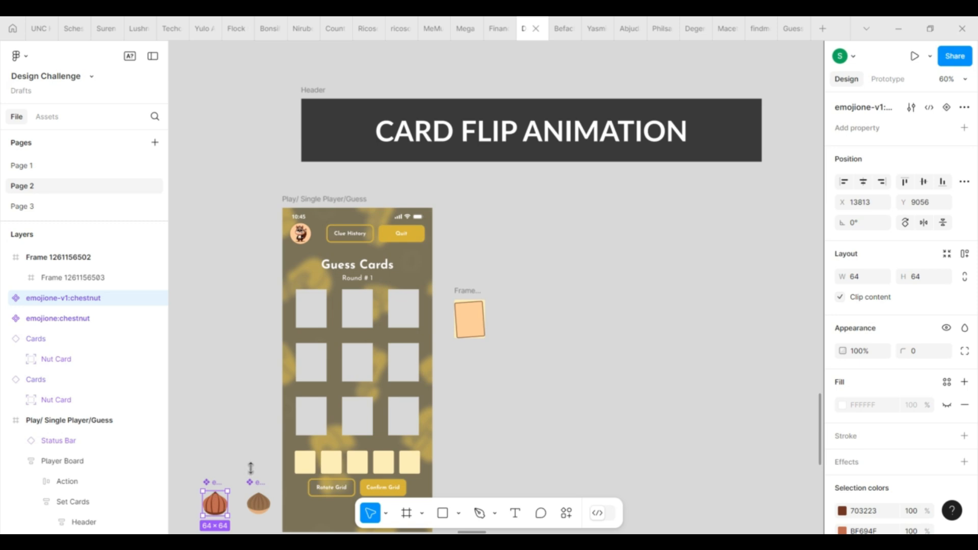
scroll(470, 316, "up", 5)
left_click(470, 305)
key("ctrl+v")
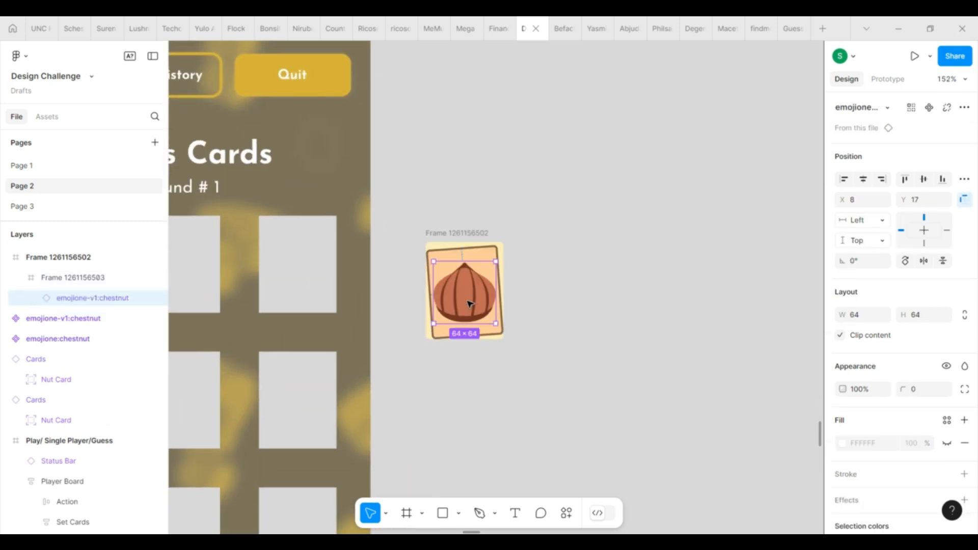
Rotate the chestnut to 4° so it aligns with the tilted inner frame.
left_click_drag(494, 331, 499, 331)
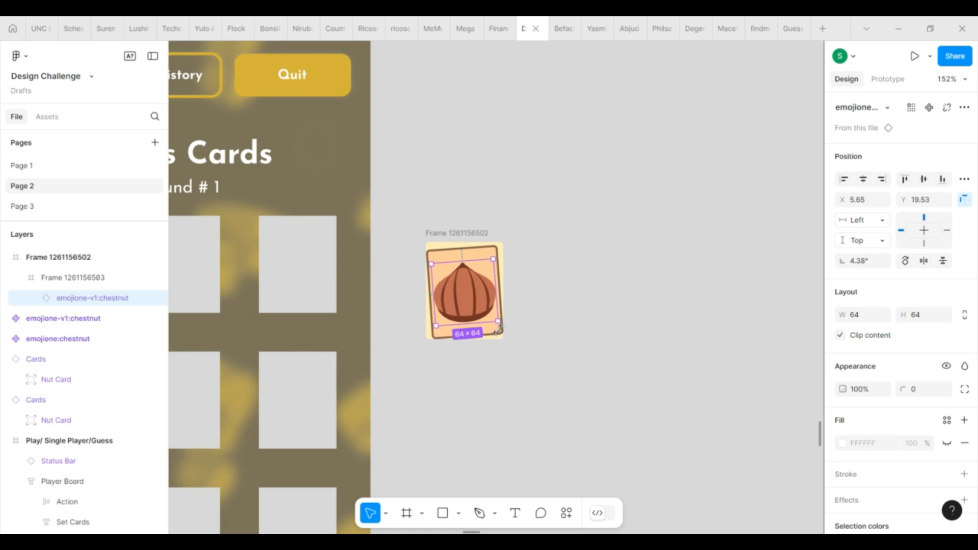
left_click(494, 334)
double_click(477, 295)
left_click(860, 261)
left_click(626, 349)
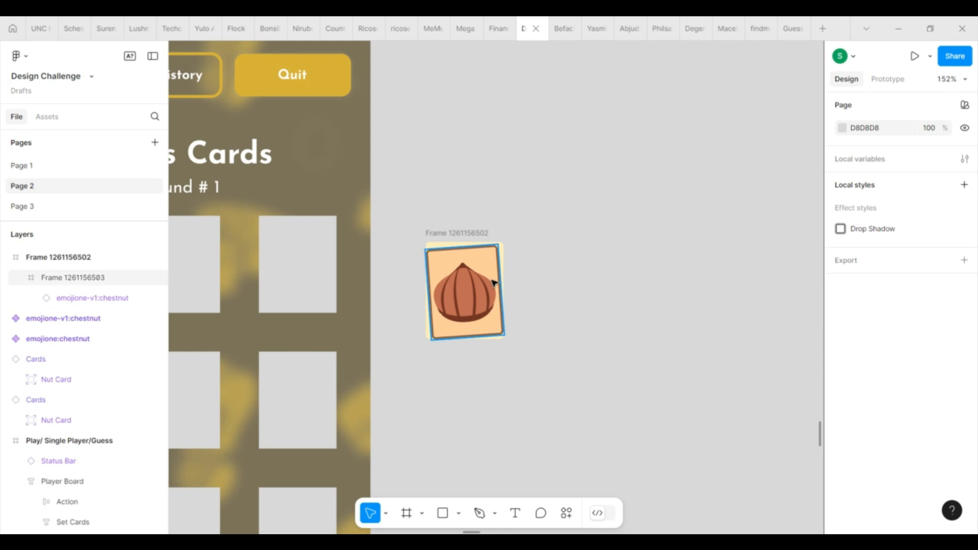
Duplicate the finished chestnut card and place the copy beside it at X 14572, on the same row.
scroll(581, 369, "right", 3)
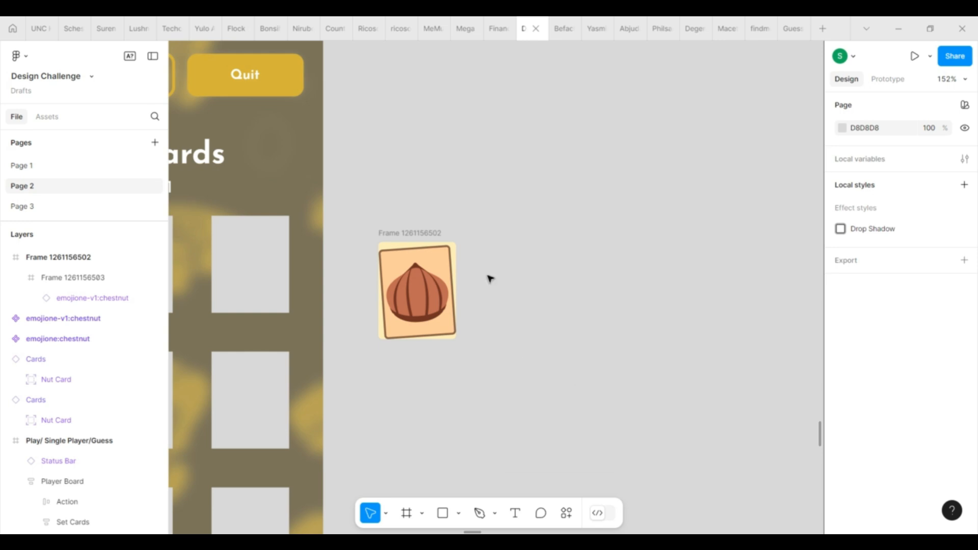
left_click(408, 230)
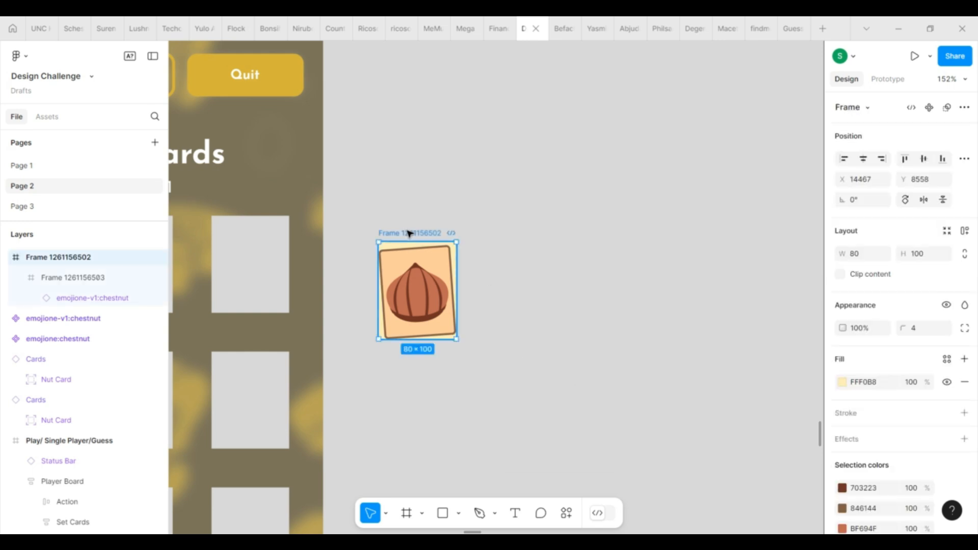
left_click(519, 257)
left_click_drag(426, 231, 528, 236)
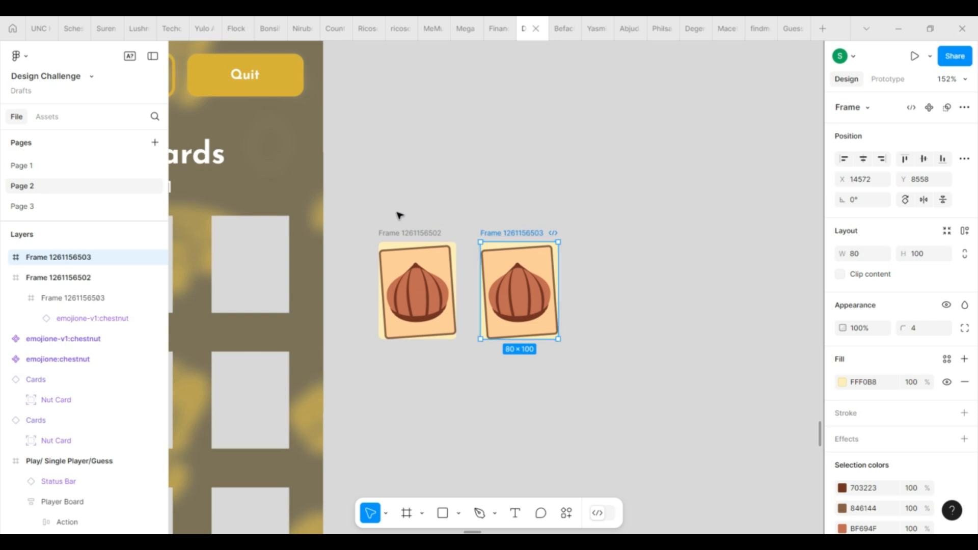
Rename the original card frame "front" and the duplicated card frame "Back".
left_click(400, 235)
type("front")
key("Return")
left_click(503, 233)
double_click(503, 233)
key("ctrl+a")
type("Bac")
key("Return")
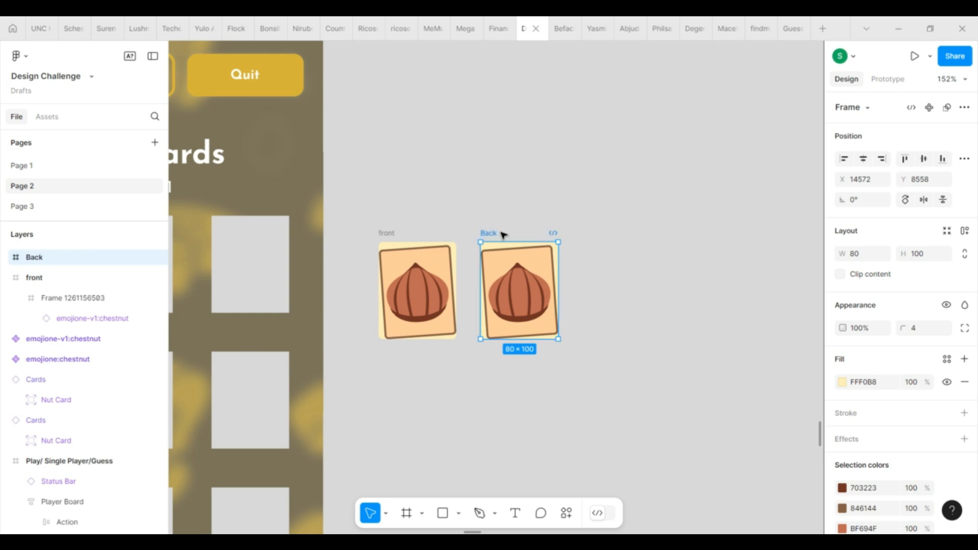
Set the opacity of the chestnut on the Back card to 10%.
double_click(535, 291)
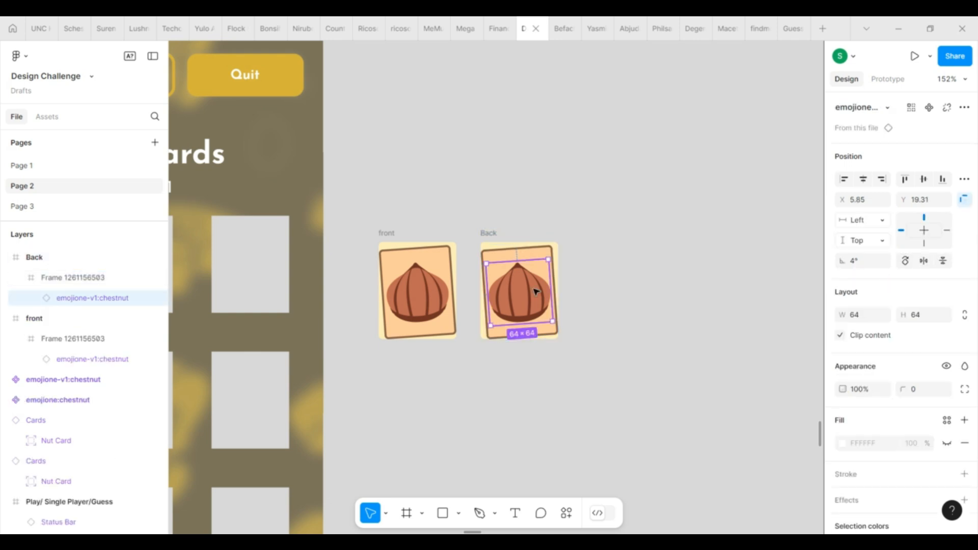
left_click(859, 390)
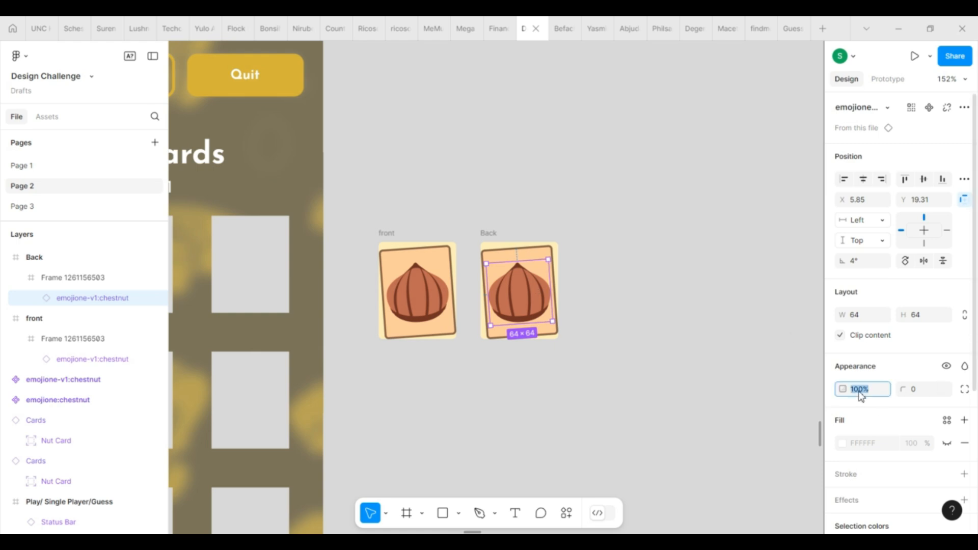
type("10")
key("Return")
left_click(638, 339)
Add the text "Guess" on the Back card and shift it to X 20, Y 32 over the faded chestnut.
scroll(568, 351, "right", 2)
left_click(514, 512)
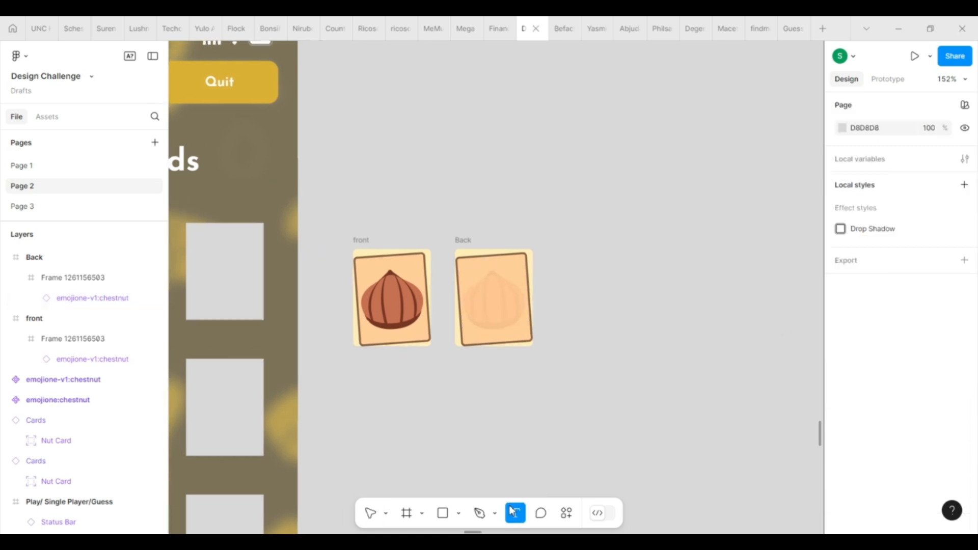
left_click(490, 283)
type("Guess")
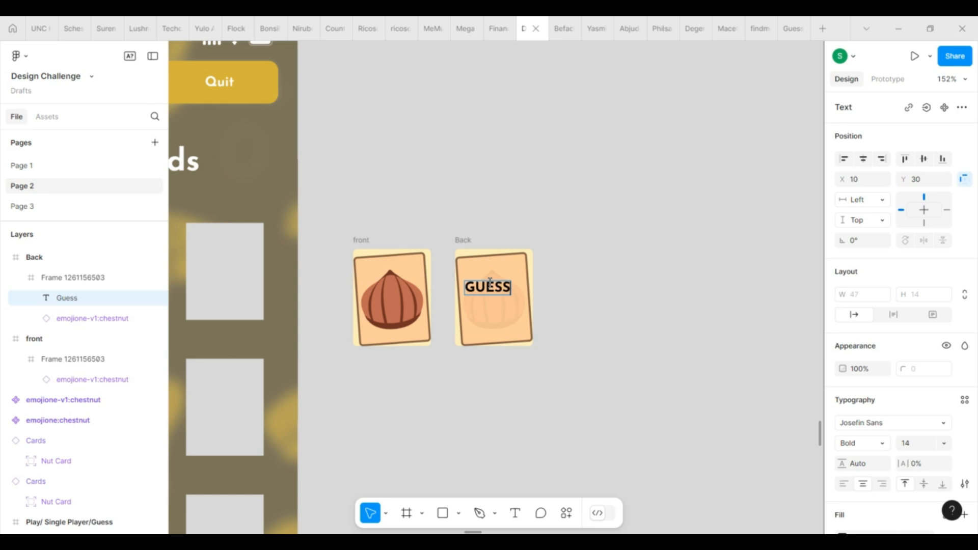
left_click(558, 319)
left_click_drag(495, 287, 505, 289)
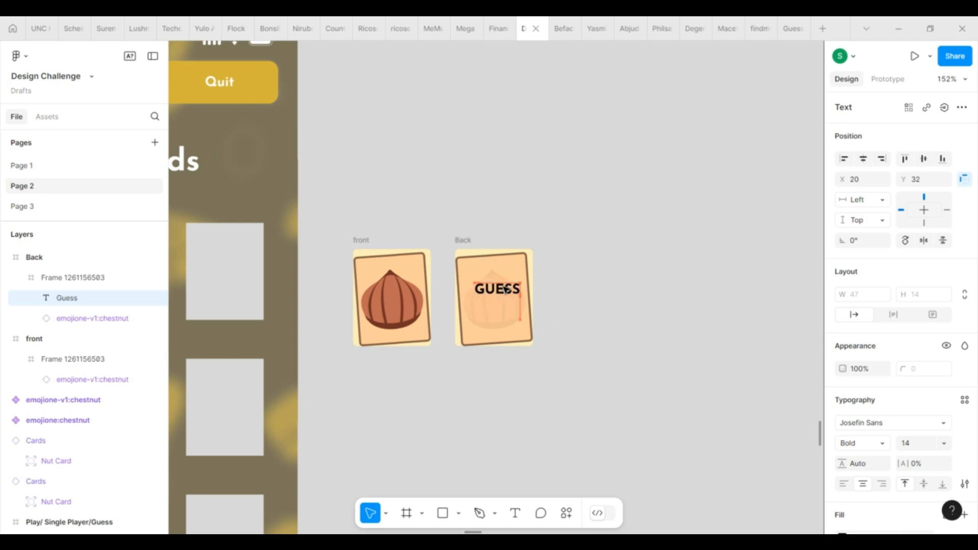
Extend the Back card's text to read "Guess my Nut".
double_click(520, 291)
left_click(520, 290)
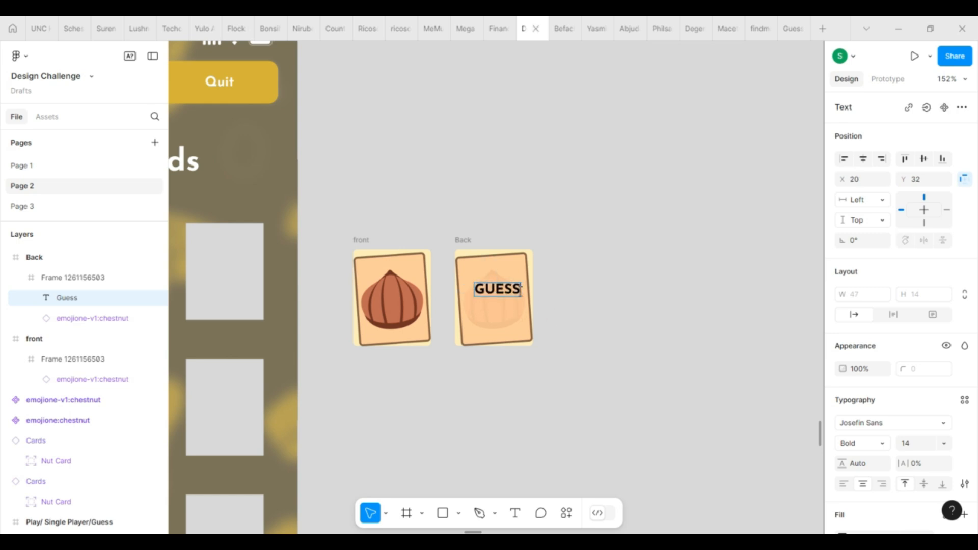
type("my Nu")
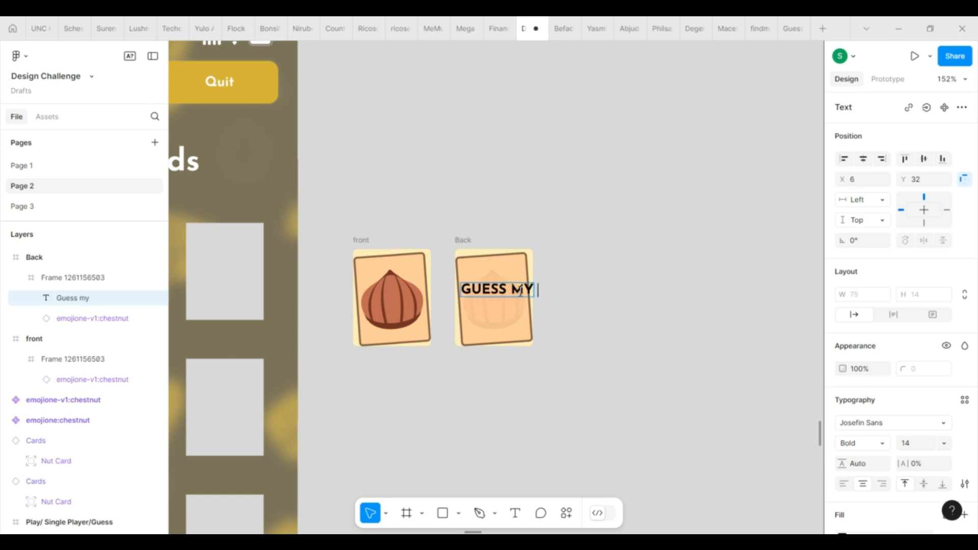
type("t")
key("Escape")
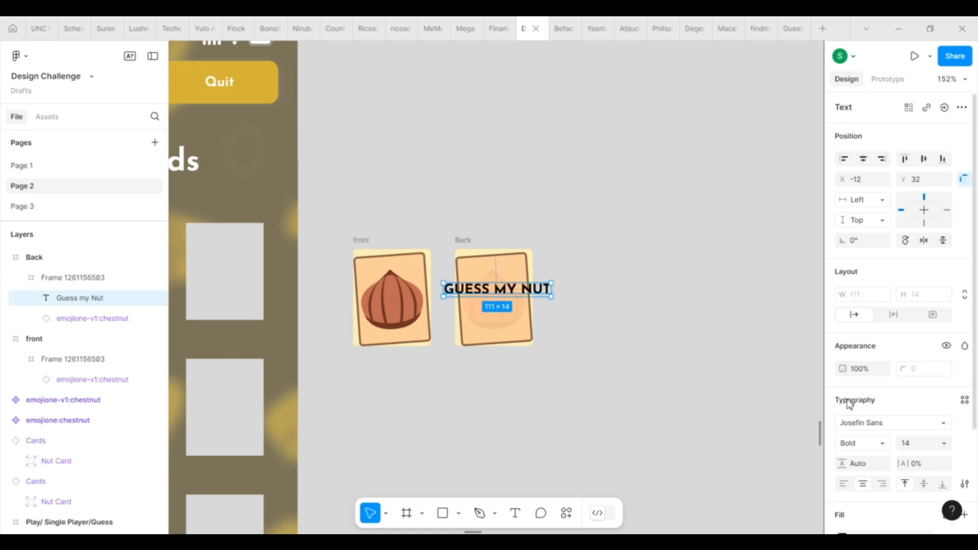
Switch the "Guess my Nut" text from all capitals to its original case and narrow its box to 62, wrapping it onto two lines.
left_click(964, 484)
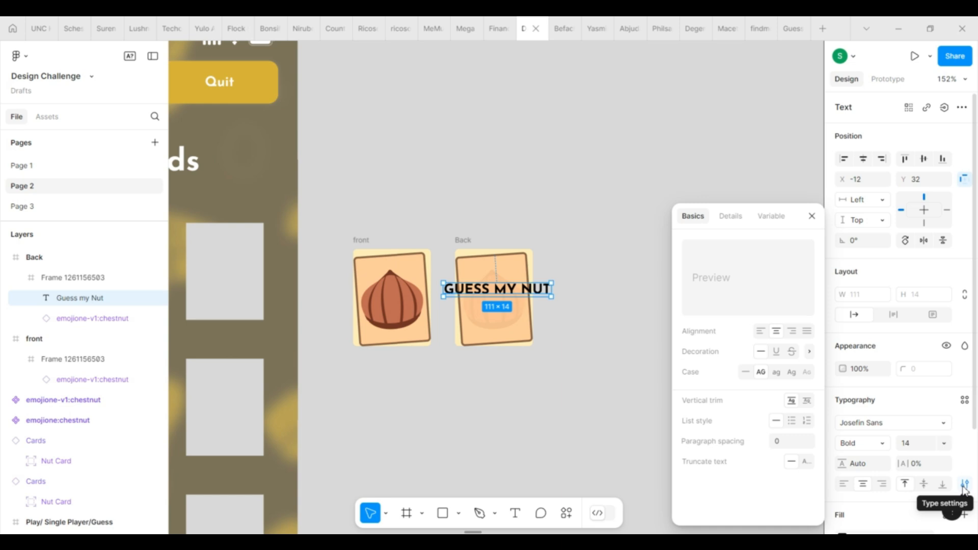
left_click(746, 372)
left_click(591, 304)
left_click(512, 295)
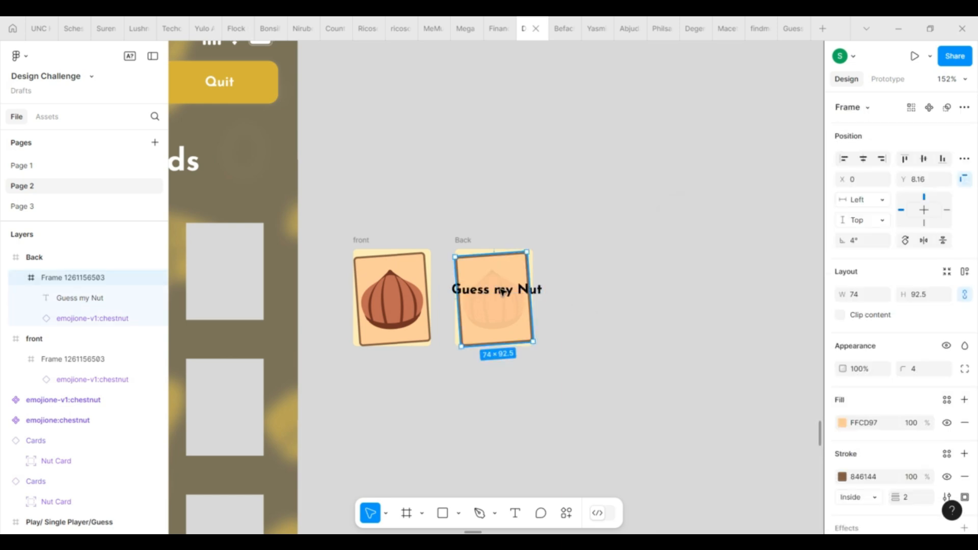
left_click(502, 291)
left_click_drag(545, 290, 502, 311)
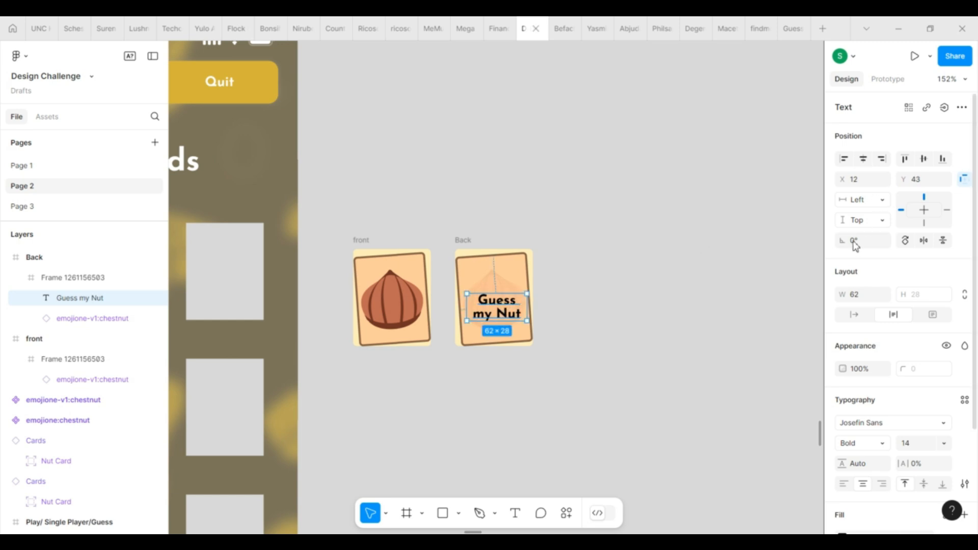
Rotate the "Guess my Nut" text to 4° and move it to X 9, Y 37.33 on the Back card.
left_click(77, 278)
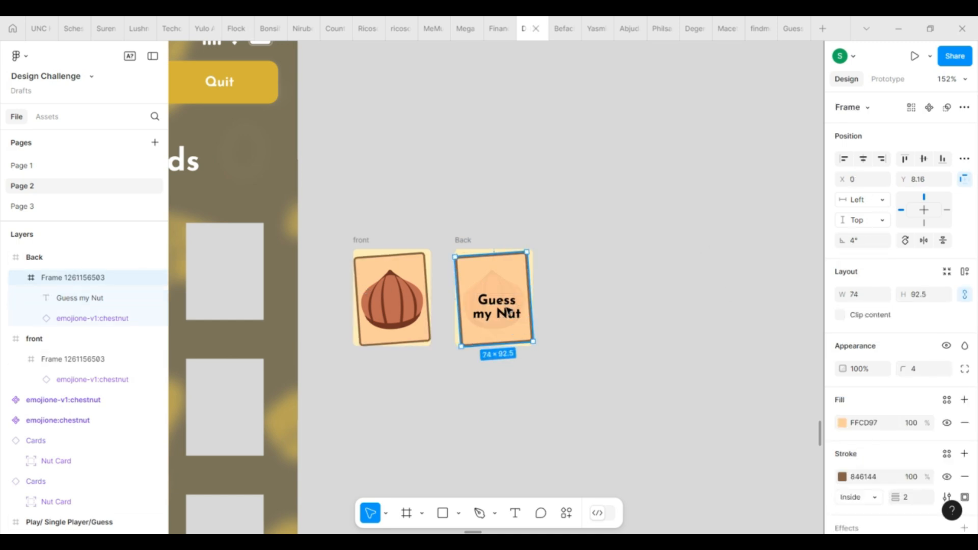
left_click(76, 298)
left_click(861, 241)
type("4")
key("Return")
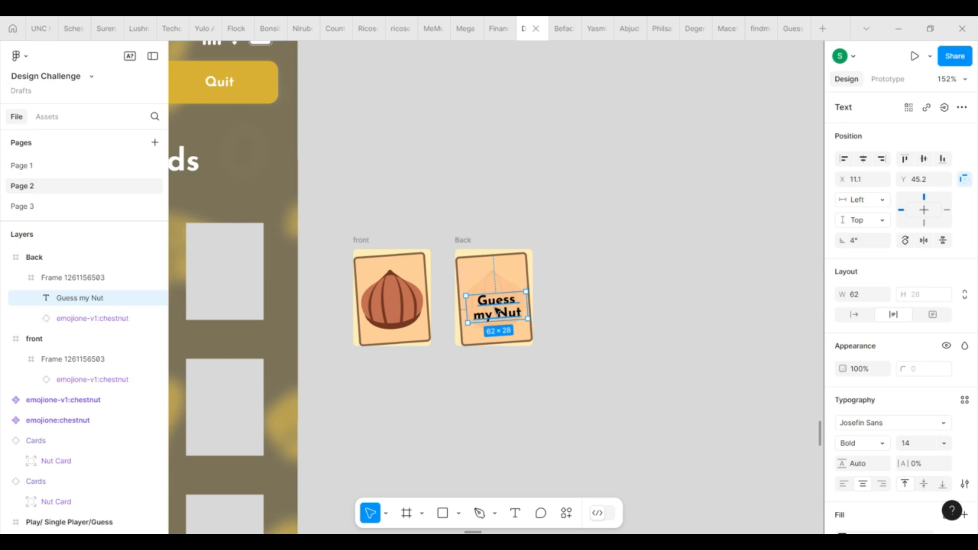
left_click_drag(498, 300, 498, 305)
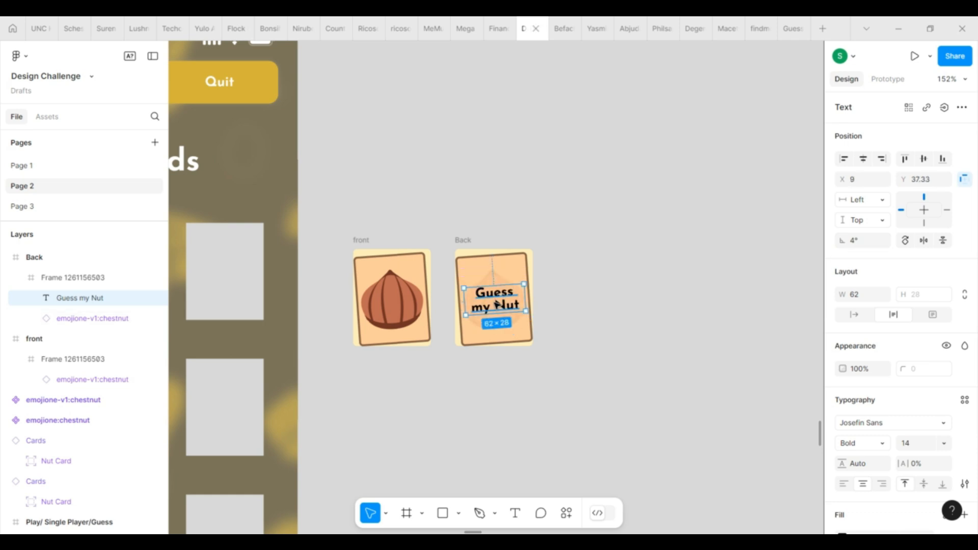
Set the "Guess my Nut" text on the Back card to font size 16.
scroll(499, 305, "up", 3)
double_click(490, 314)
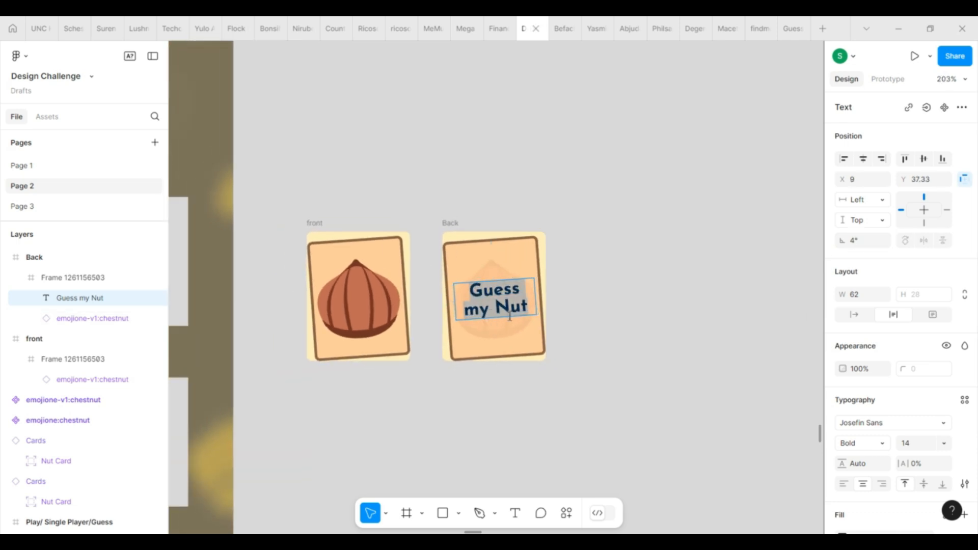
left_click(912, 445)
type("16")
key("Return")
Reduce the word "my" in the Back card's text to font size 10.
left_click(465, 316)
left_click_drag(463, 316, 487, 316)
left_click(910, 443)
type("10")
key("Return")
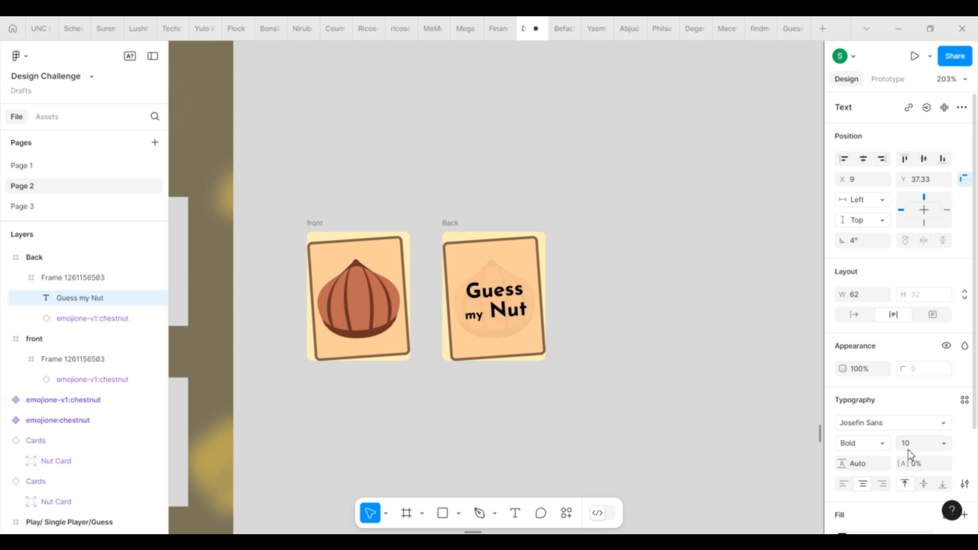
Set the word "my" to font size 12 and remove the space between "my" and "Nut".
left_click(492, 317)
double_click(473, 319)
left_click(911, 443)
type("12")
key("Return")
left_click(494, 314)
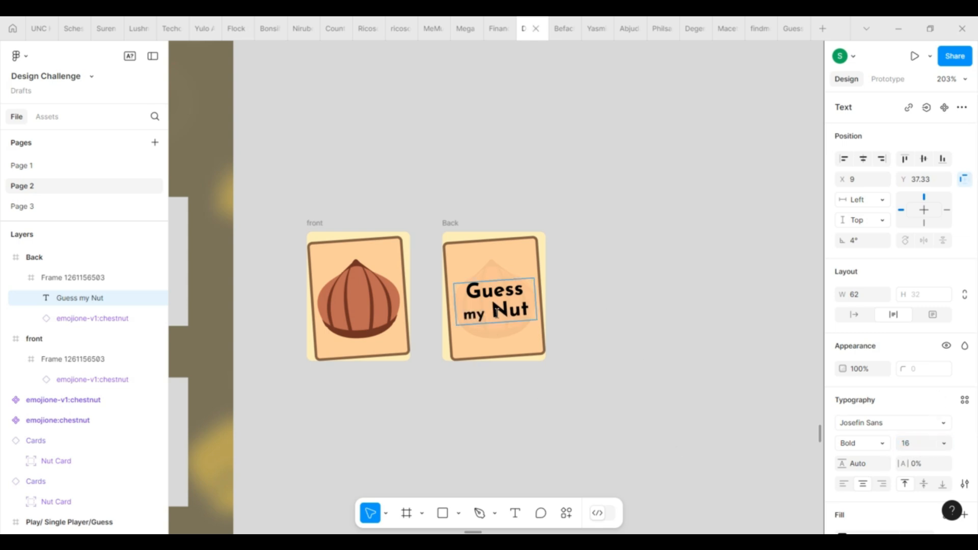
key("BackSpace")
key("Escape")
left_click(561, 421)
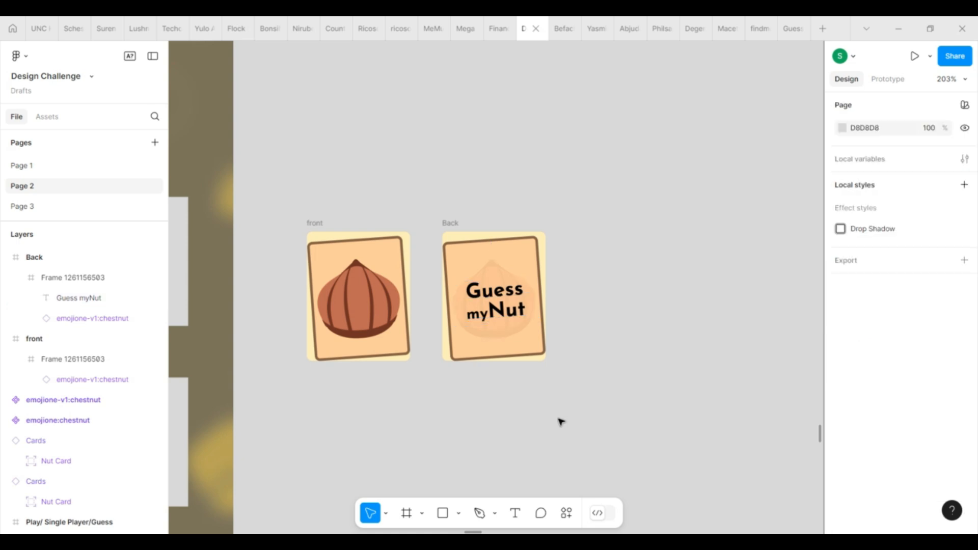
Recolour the "Guess myNut" text on the Back card with the dark brown 703223 used on this page.
double_click(496, 309)
scroll(855, 444, "down", 3)
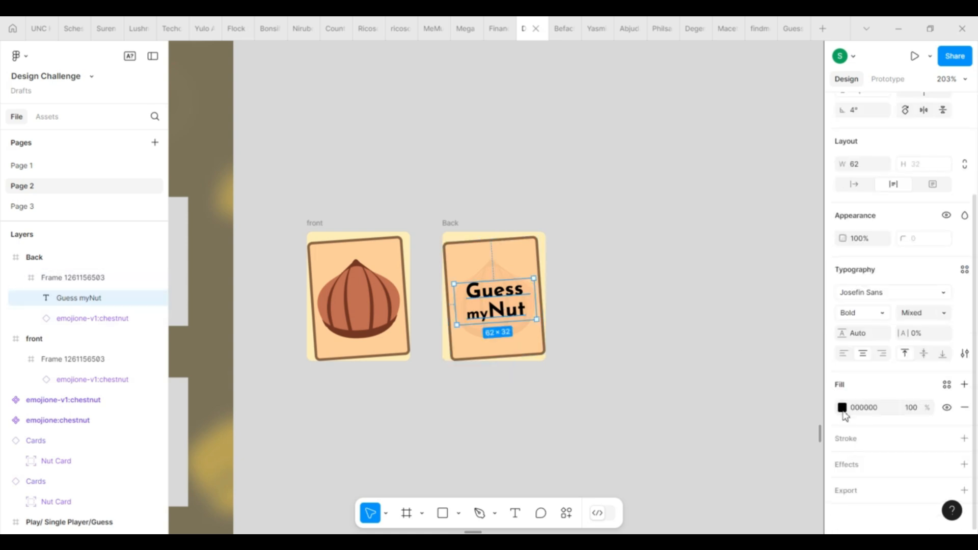
left_click(842, 408)
left_click(733, 518)
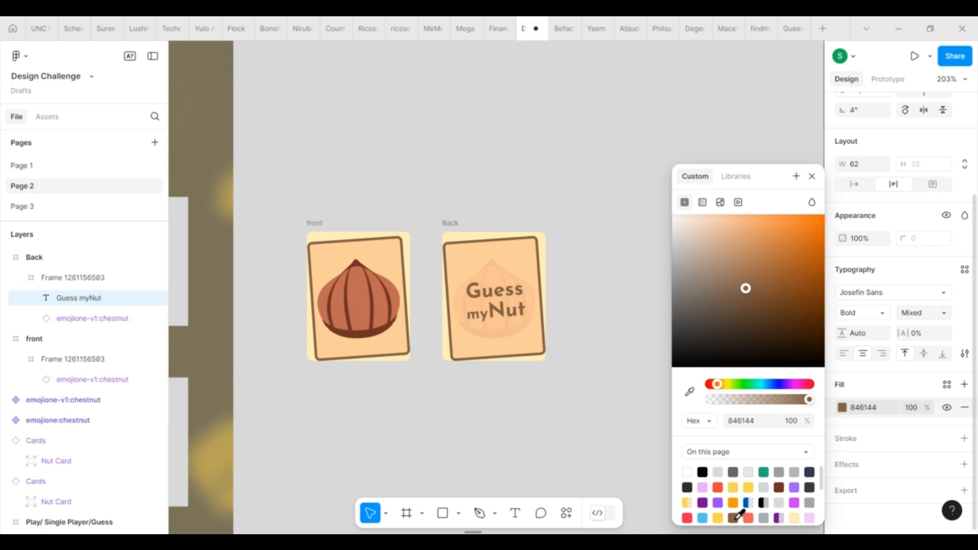
left_click(779, 487)
left_click(812, 175)
left_click(648, 316)
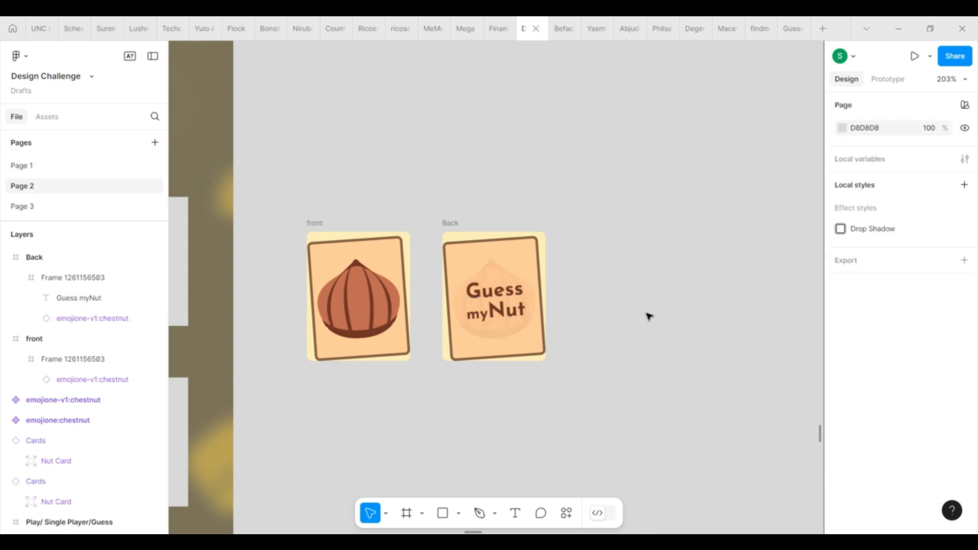
Flip the whole Back card horizontally.
left_click(451, 223)
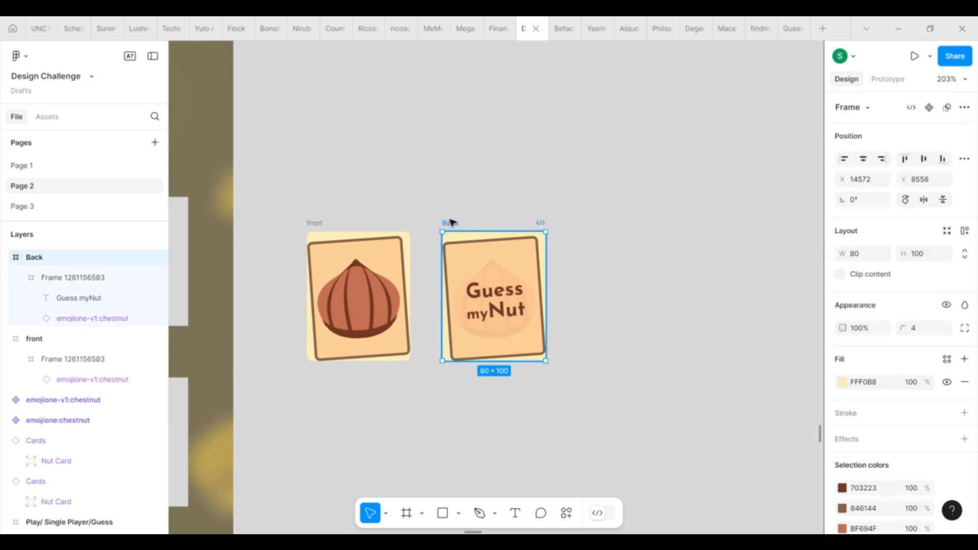
right_click(485, 277)
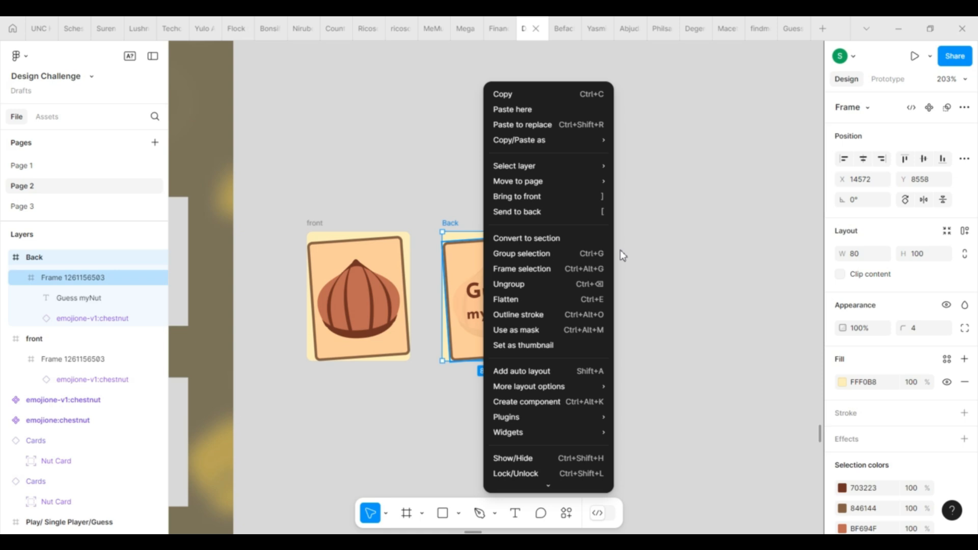
mouse_move(579, 387)
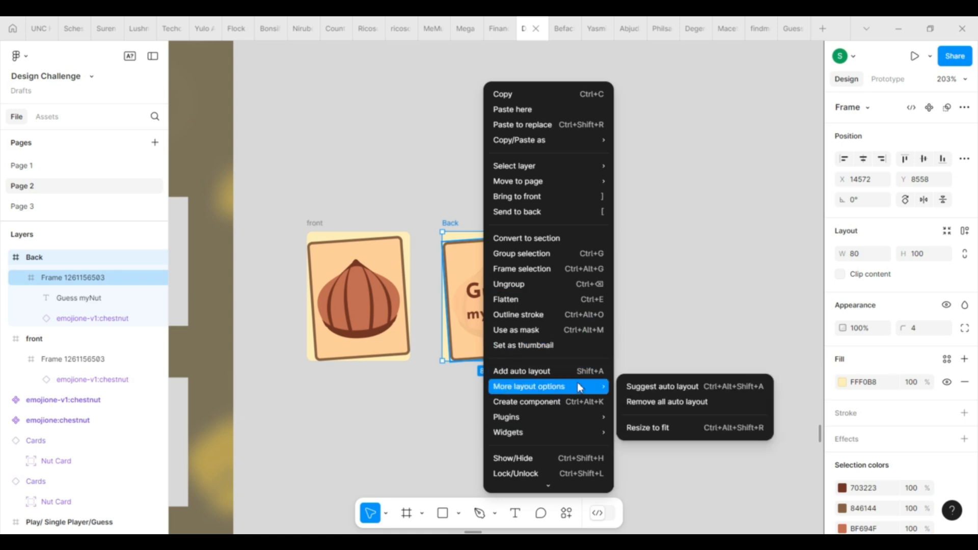
mouse_move(543, 489)
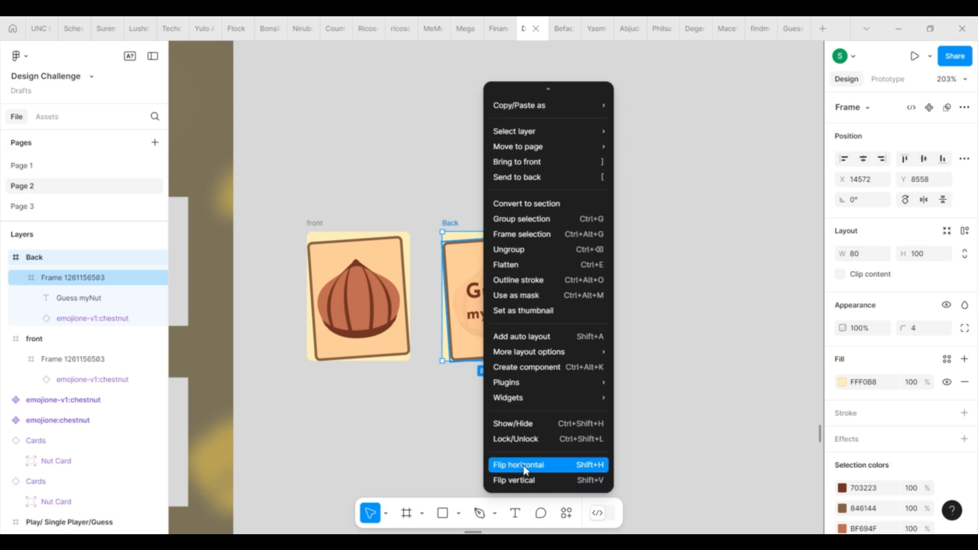
left_click(526, 469)
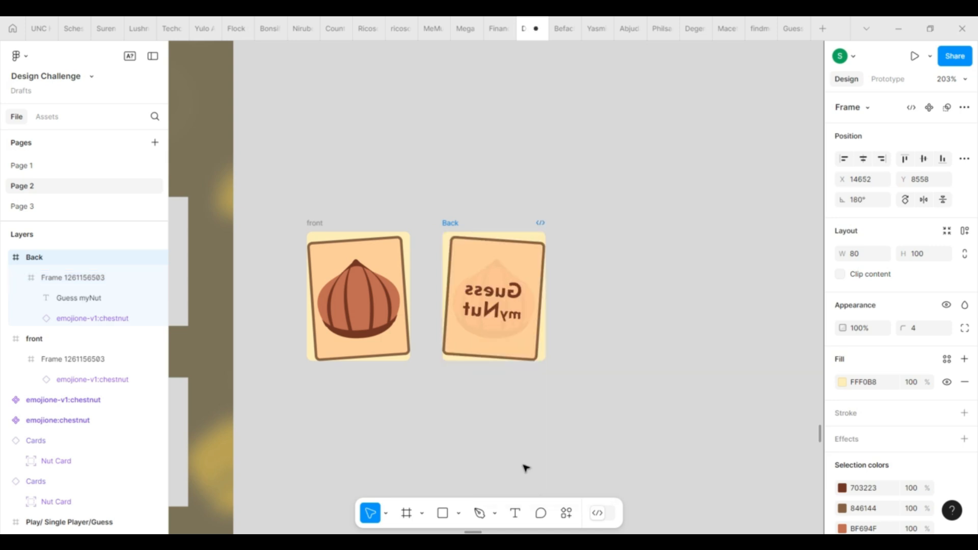
Flip the mirrored "Guess myNut" text horizontally to make it readable, and tilt it to follow the flipped card border.
double_click(514, 309)
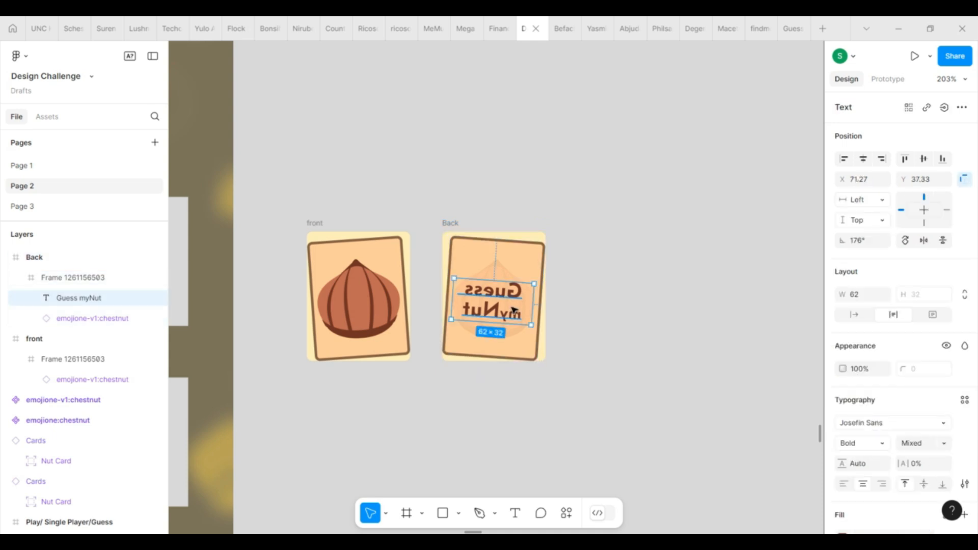
key("shift+h")
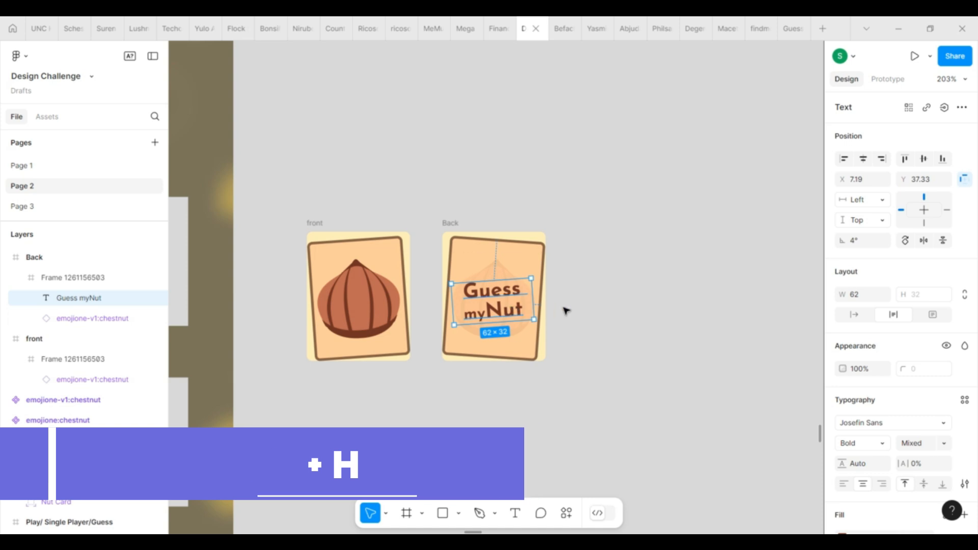
left_click(852, 242)
left_click(852, 242)
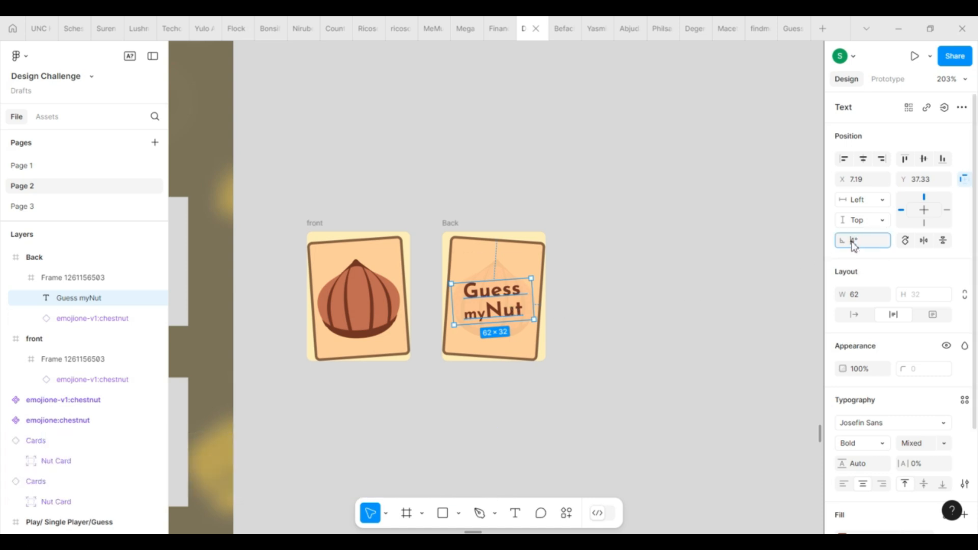
left_click(613, 384)
Duplicate the front and Back cards together and place the copies directly beneath the originals.
scroll(613, 384, "down", 2)
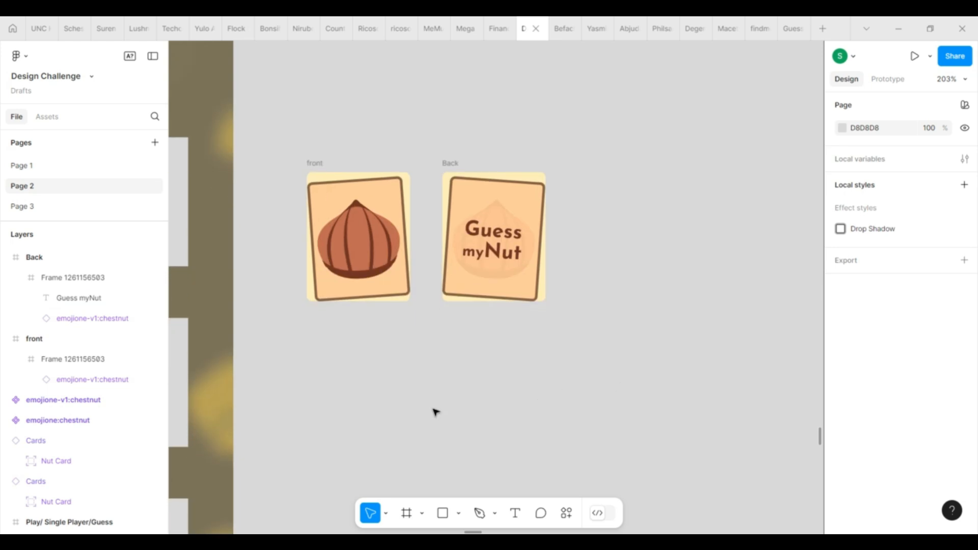
left_click_drag(304, 135, 616, 392)
left_click_drag(513, 284, 516, 453, "alt")
scroll(616, 375, "down", 1)
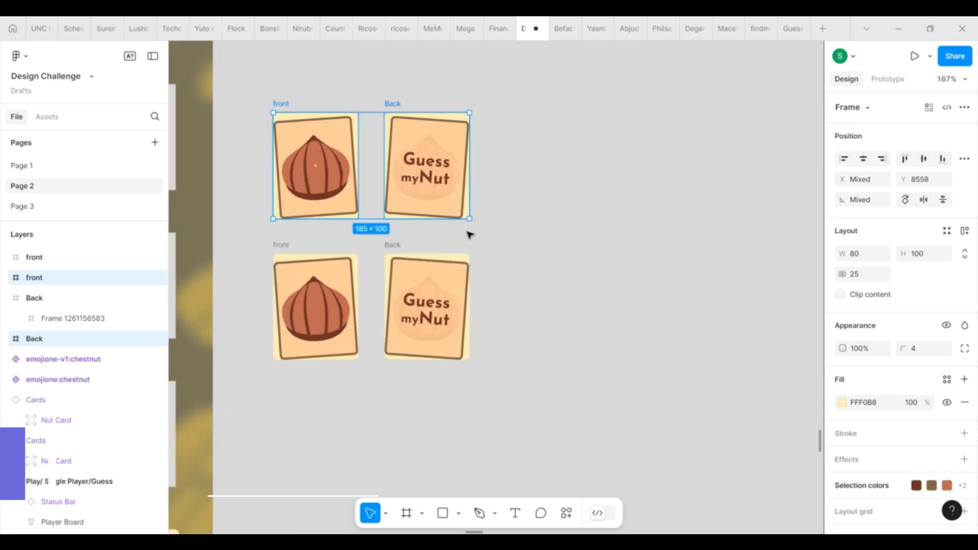
left_click(511, 376)
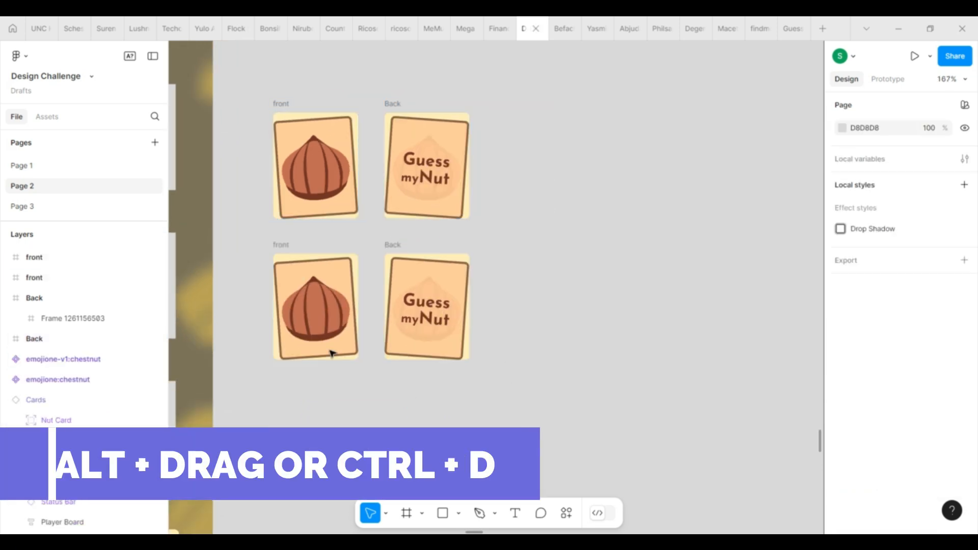
Swap the order of the copied cards, placing the "Guess myNut" card before the chestnut card.
left_click_drag(292, 243, 518, 240)
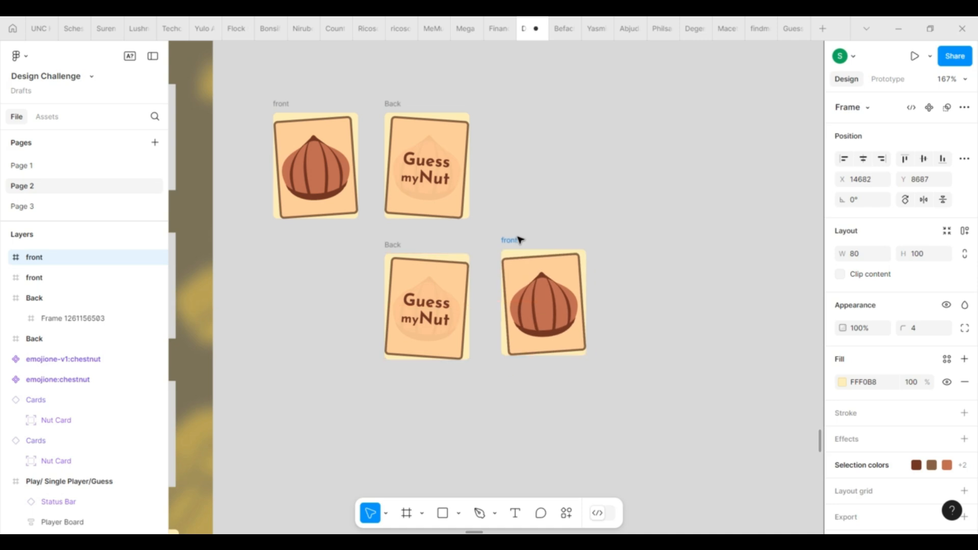
left_click(394, 245, "shift")
left_click_drag(396, 245, 295, 243)
Rename the copied chestnut card and the original "Guess myNut" card as back, and the copied "Guess myNut" card as front.
double_click(409, 239)
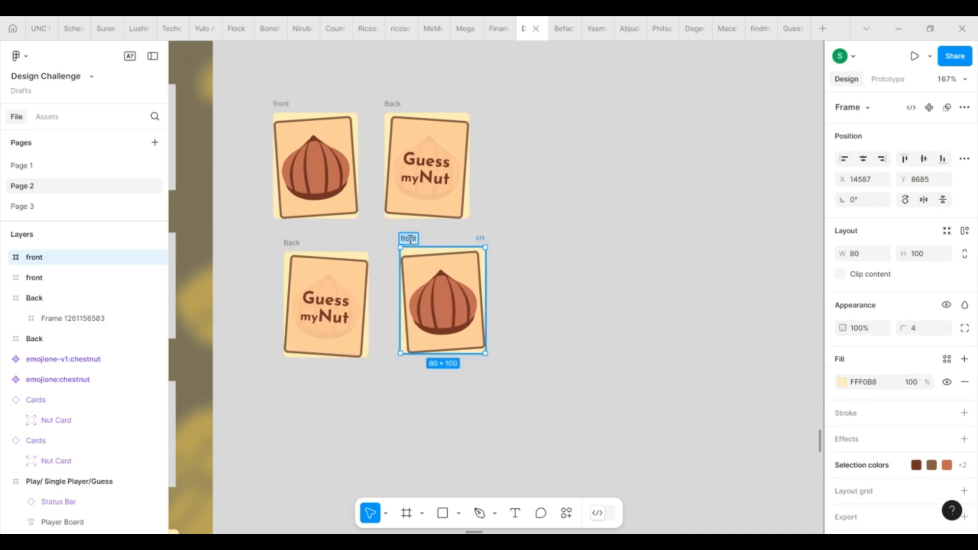
type("back")
key("Return")
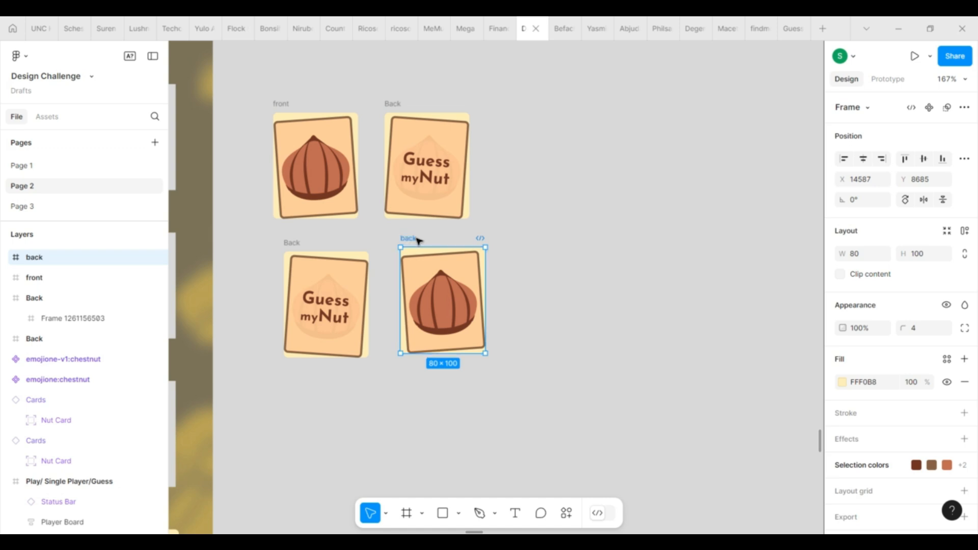
double_click(394, 104)
type("back")
key("Return")
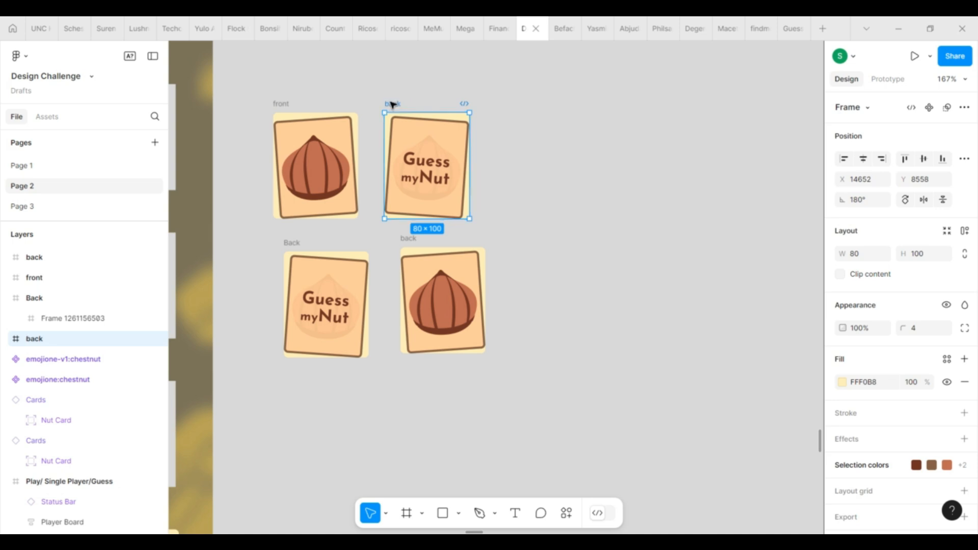
double_click(292, 243)
type("front")
key("Return")
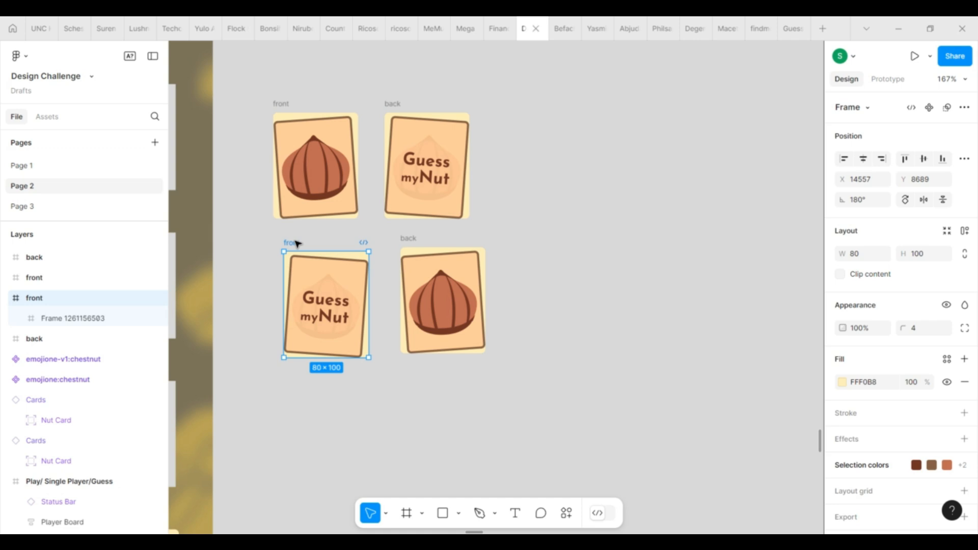
left_click(540, 250)
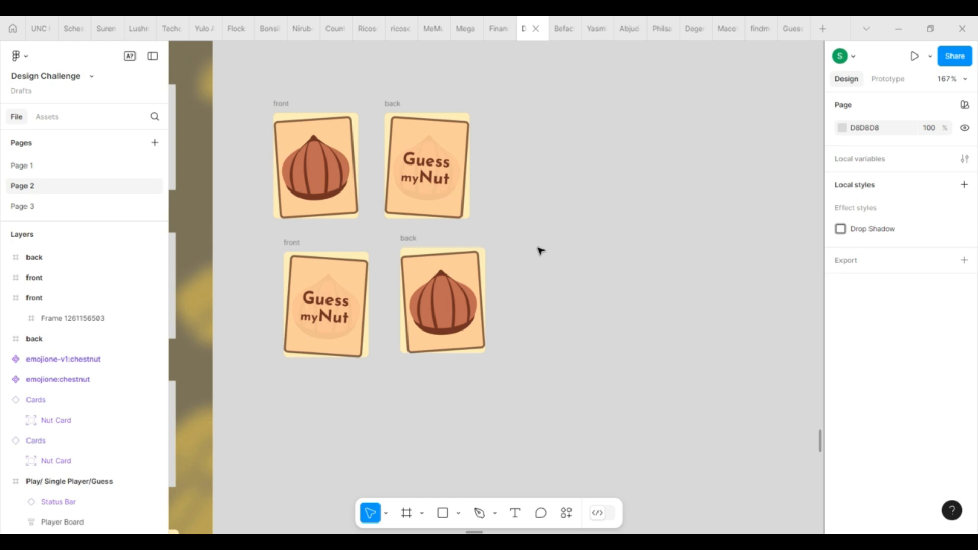
Move the copied front and back pair above the original pair of cards.
left_click_drag(273, 238, 504, 433)
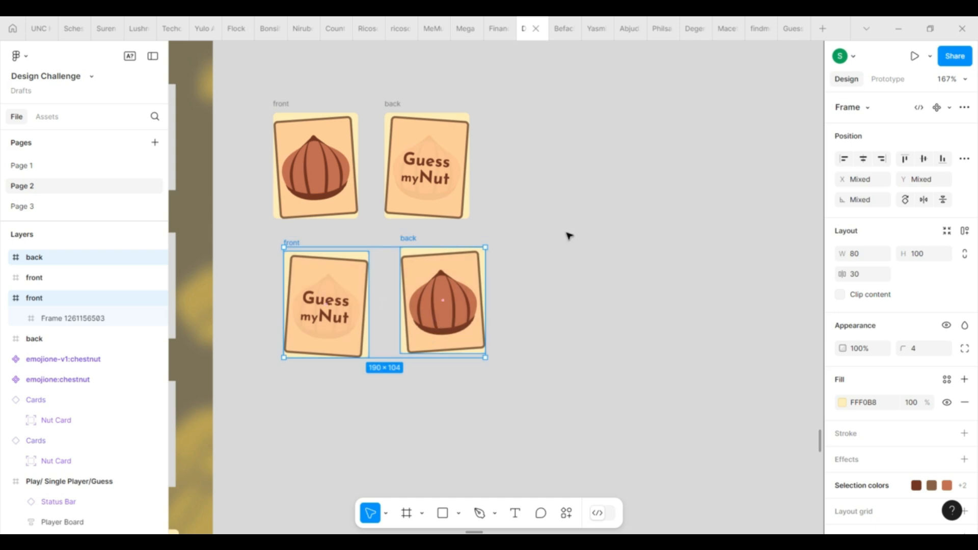
left_click_drag(439, 280, 421, 170)
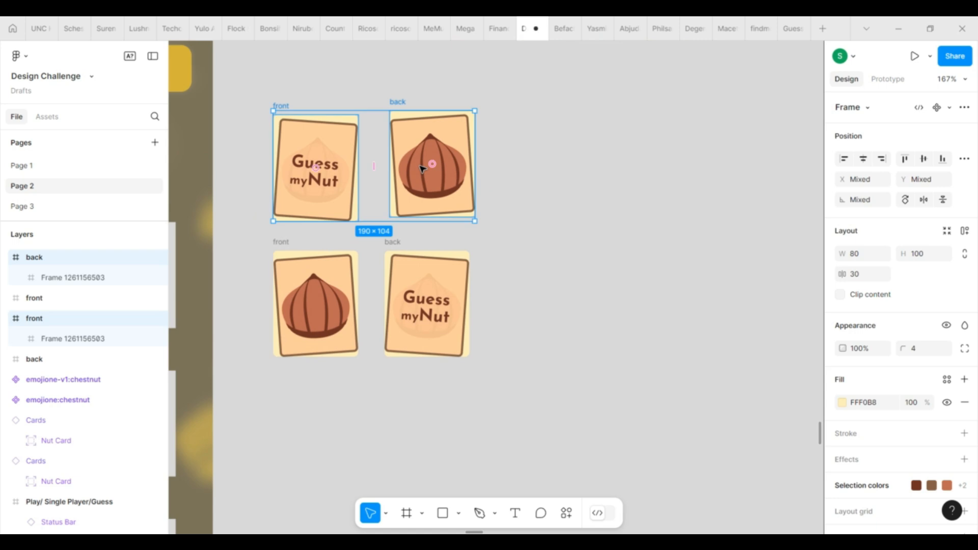
left_click(529, 327)
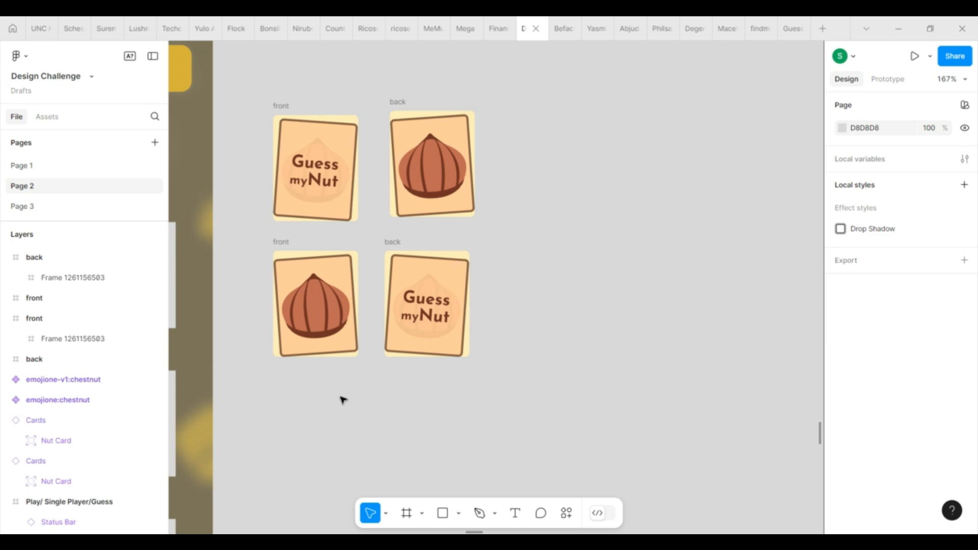
Reorder the copied chestnut card's back layer beneath both front layers in the layer stack.
left_click(43, 300)
left_click(30, 236)
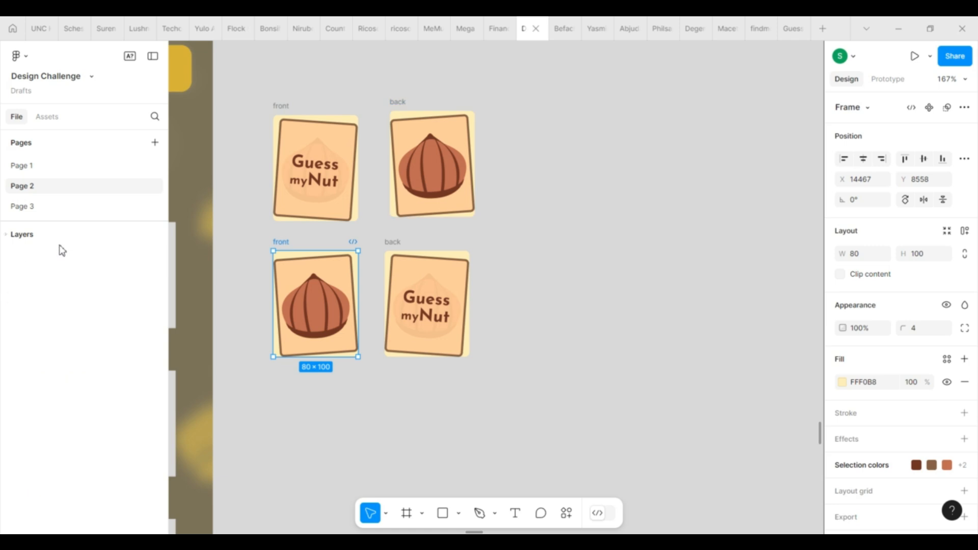
left_click(7, 237)
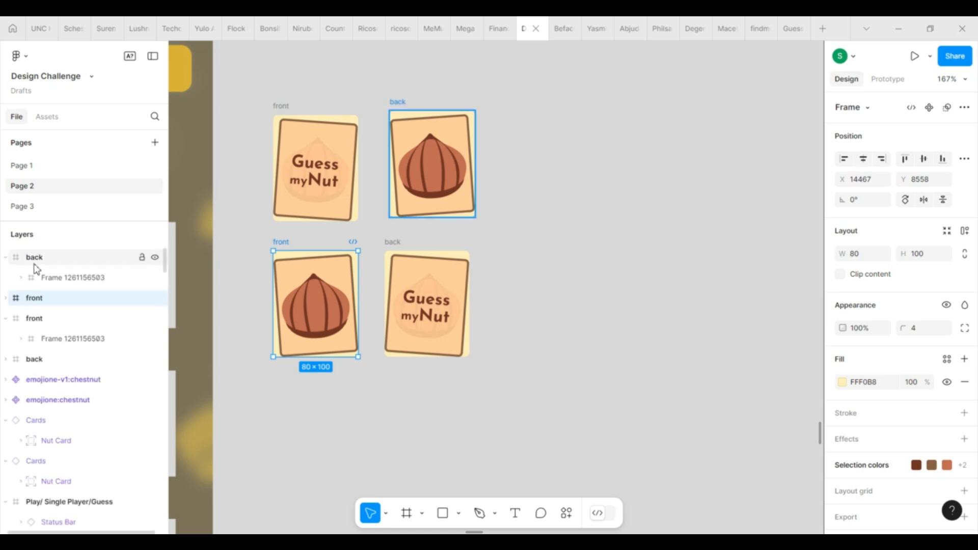
left_click(6, 258)
left_click_drag(42, 257, 3, 331)
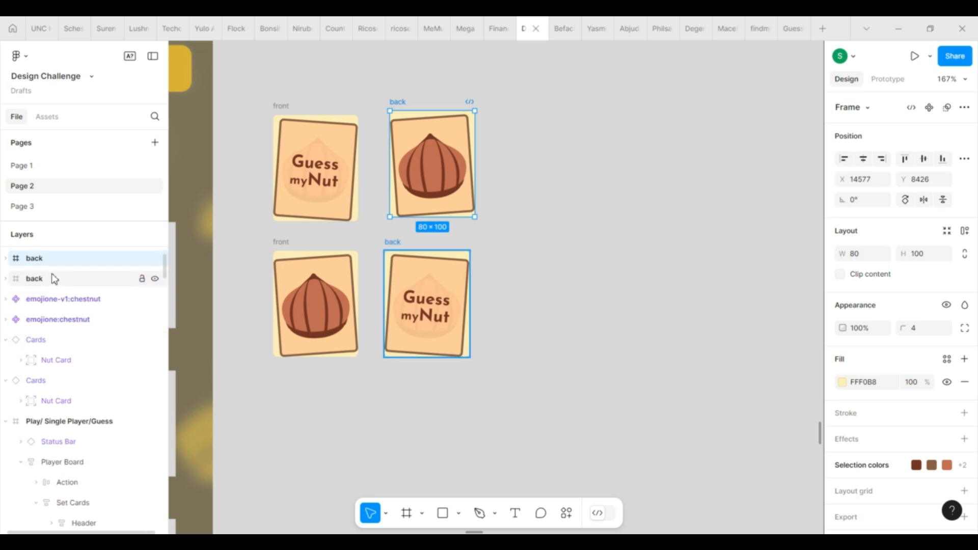
scroll(52, 278, "up", 2)
left_click(328, 74)
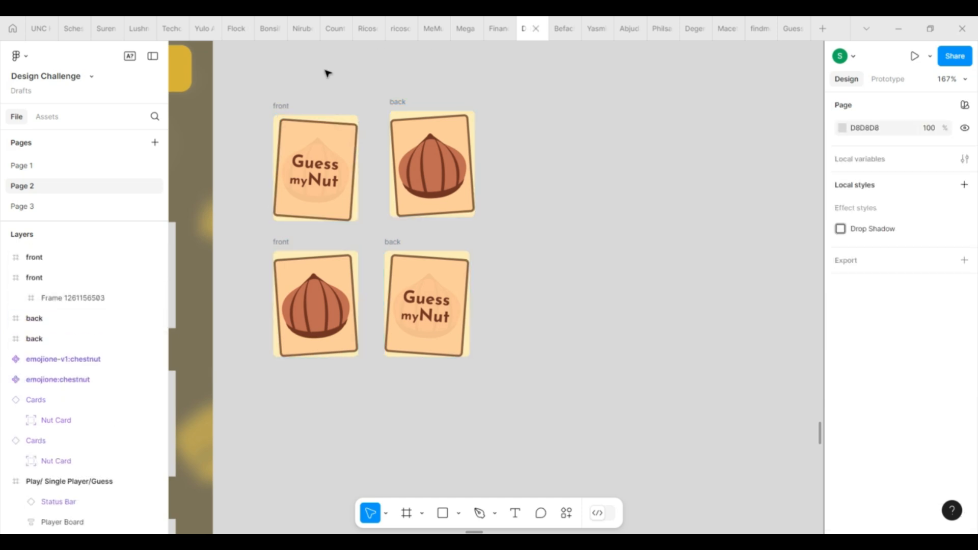
Centre the upper front and back cards on each other horizontally and vertically, and combine them into one component.
left_click_drag(270, 99, 491, 221)
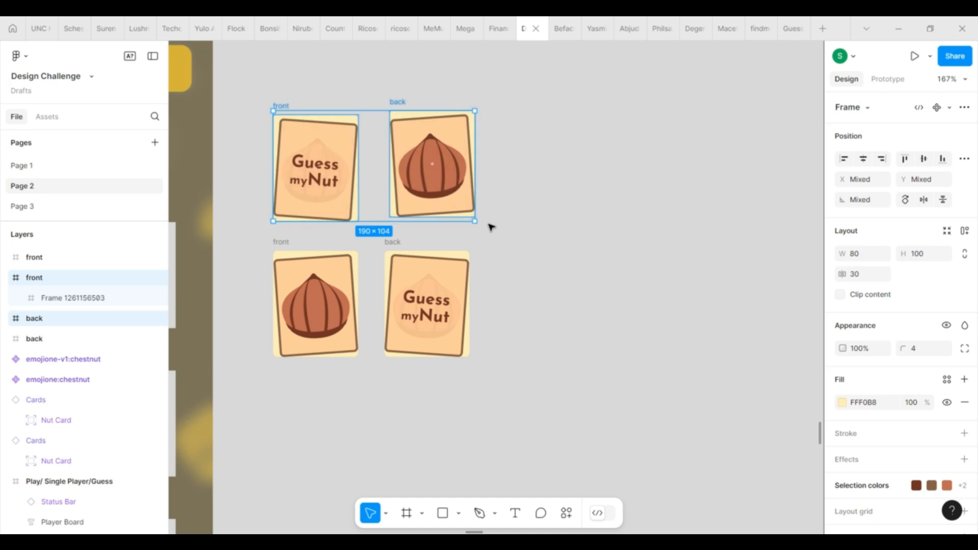
left_click(864, 160)
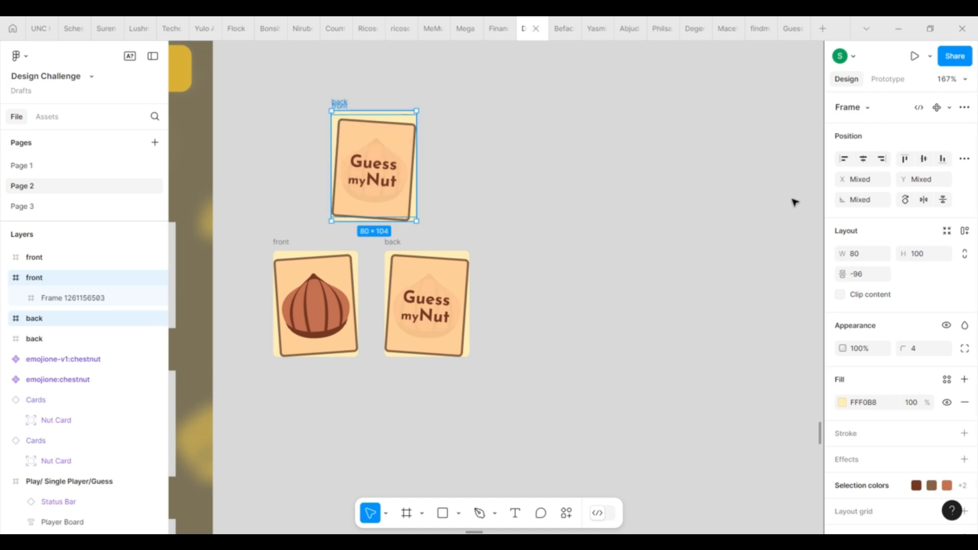
left_click(924, 158)
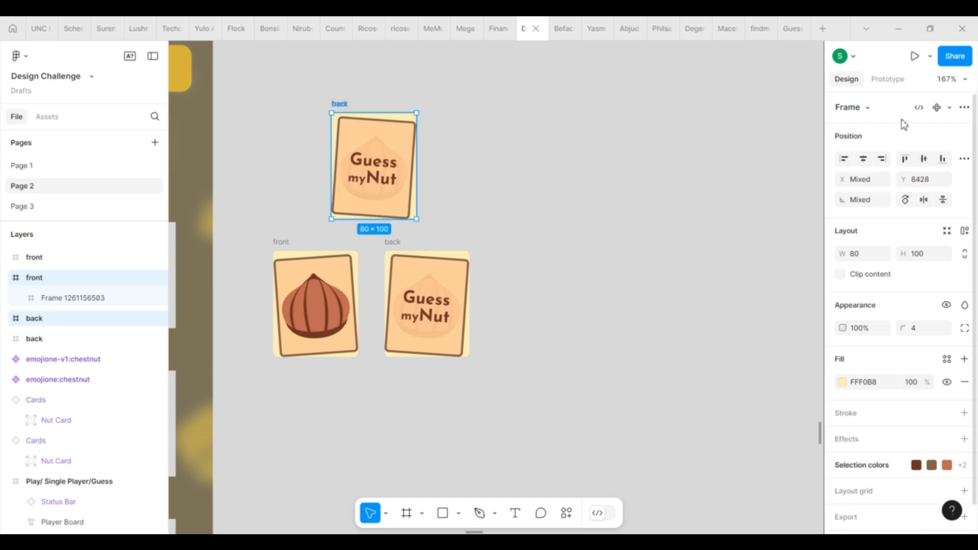
left_click(937, 108)
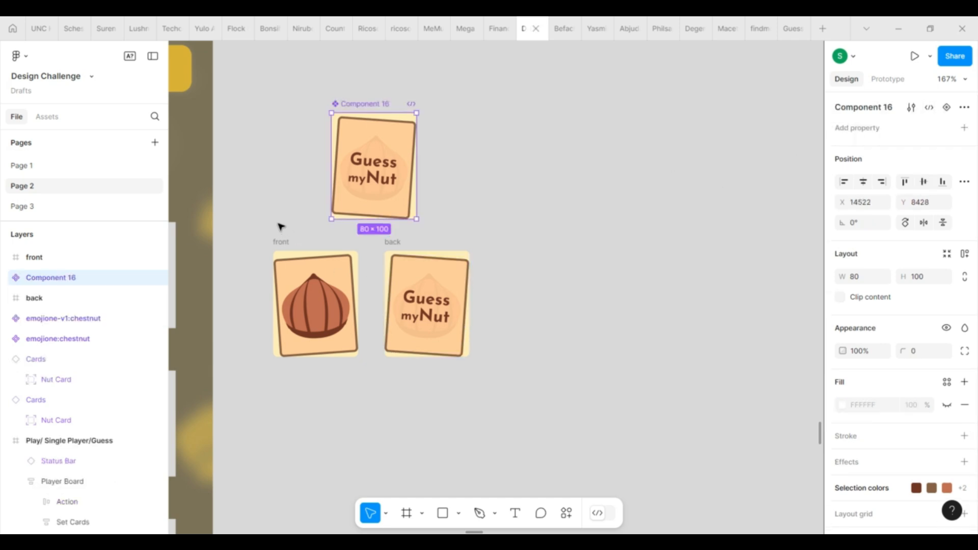
Centre the lower front and back cards on each other horizontally and turn them into one component.
left_click(258, 232)
left_click_drag(516, 355, 519, 367)
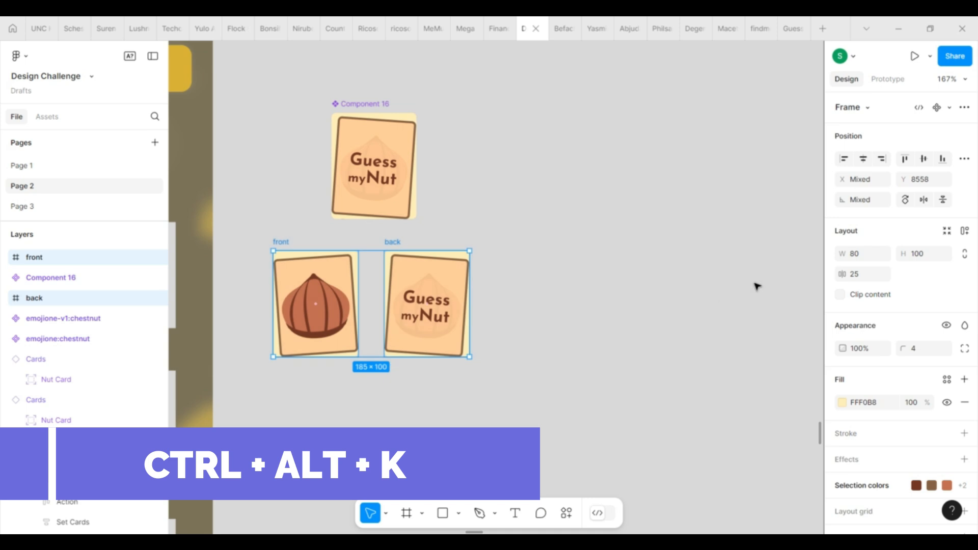
left_click(864, 160)
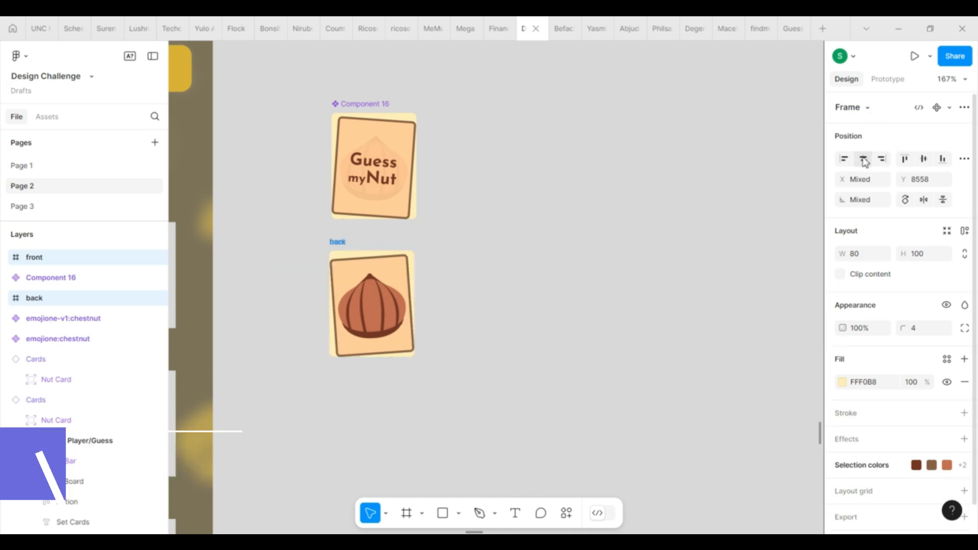
left_click(936, 108)
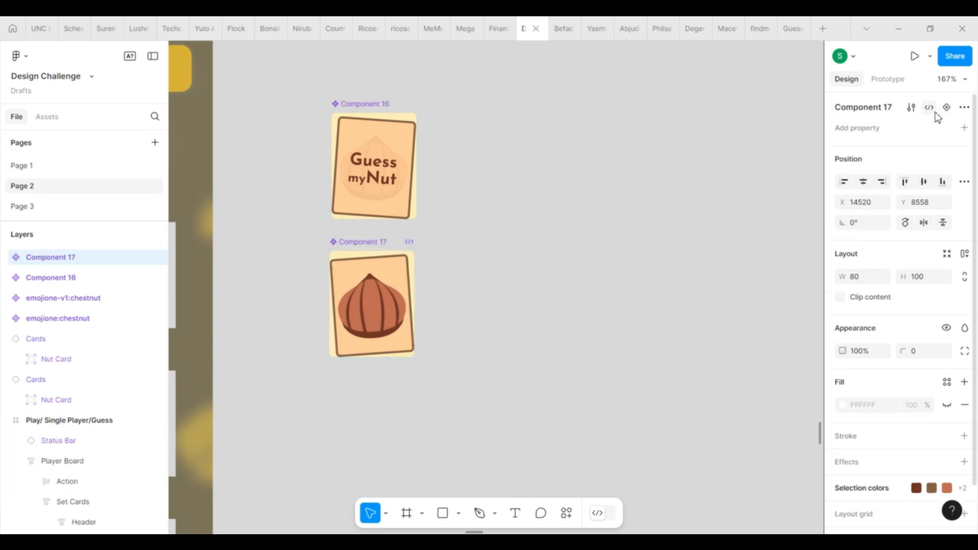
Combine the upper "Guess myNut" card component and the lower chestnut card component as variants.
left_click(529, 331)
left_click_drag(313, 83, 432, 437)
left_click(883, 135)
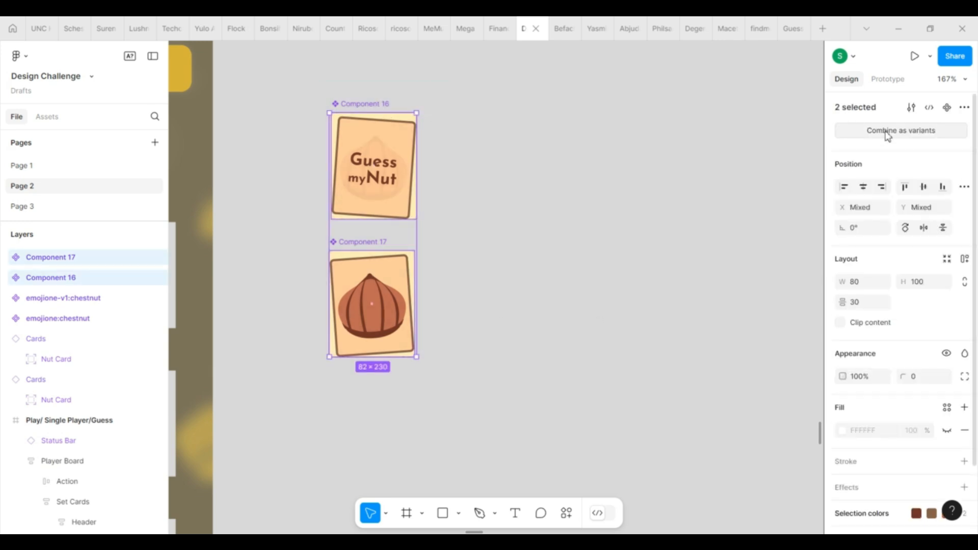
Connect the "Guess myNut" variant to the chestnut variant with an on-click Change to interaction using Smart animate.
left_click(396, 173)
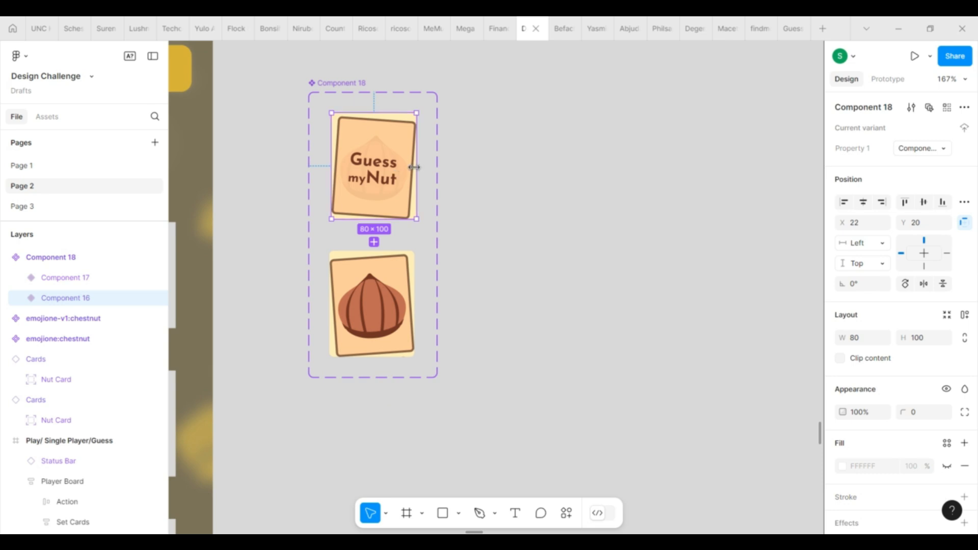
left_click(887, 80)
left_click_drag(374, 242, 400, 265)
scroll(463, 403, "down", 1)
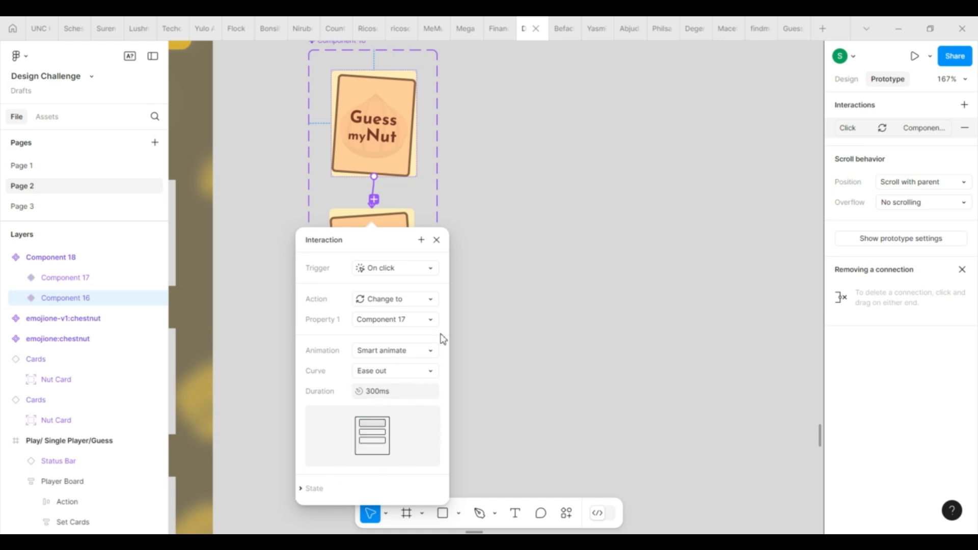
left_click(437, 240)
Connect the chestnut variant back to the "Guess myNut" variant with an After delay trigger.
left_click(392, 280)
left_click_drag(414, 262, 404, 158)
left_click(407, 239)
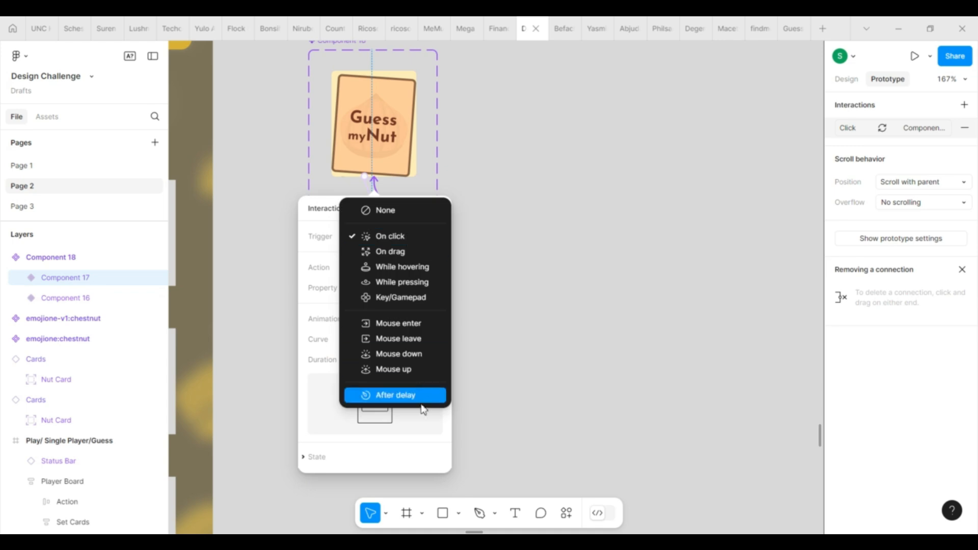
left_click(413, 395)
left_click(543, 244)
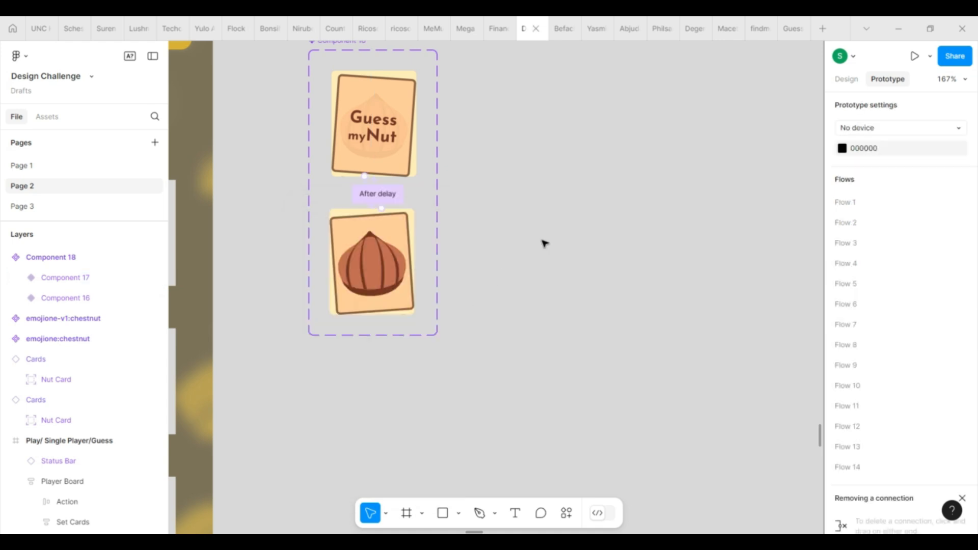
Copy the "Guess myNut" variant and replace all nine grey placeholder rectangles in the Guess Cards grid with it.
scroll(553, 239, "down", 5)
left_click(480, 184)
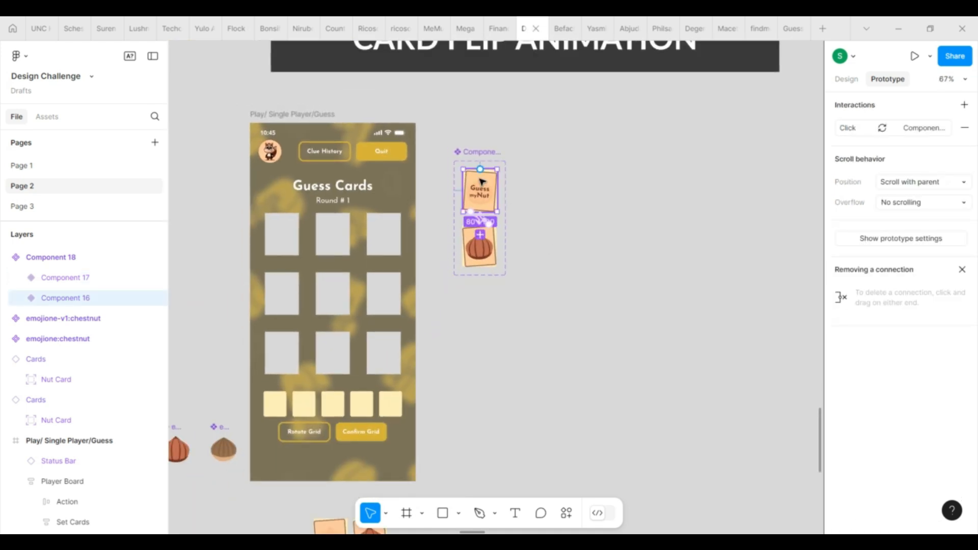
key("ctrl+c")
left_click(292, 237)
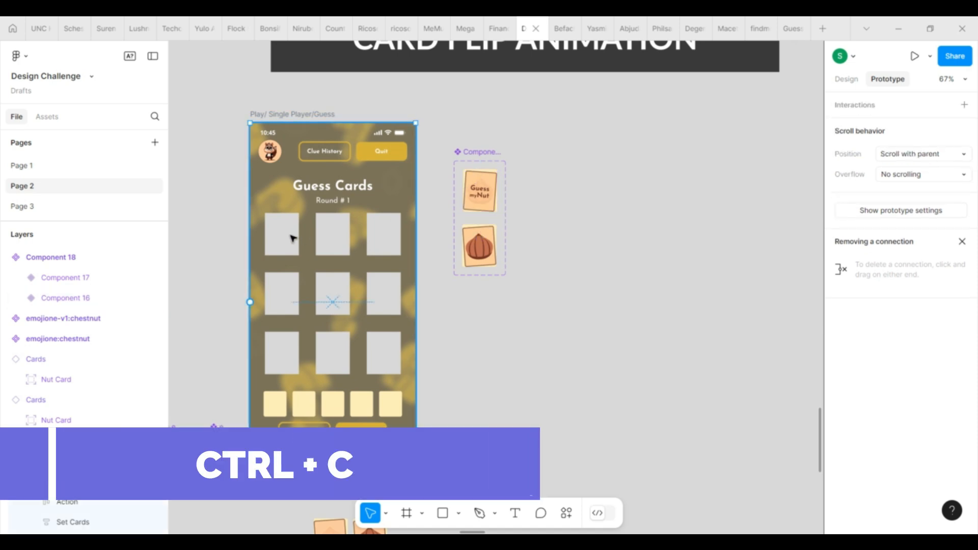
double_click(292, 237)
double_click(293, 237)
key("ctrl+a")
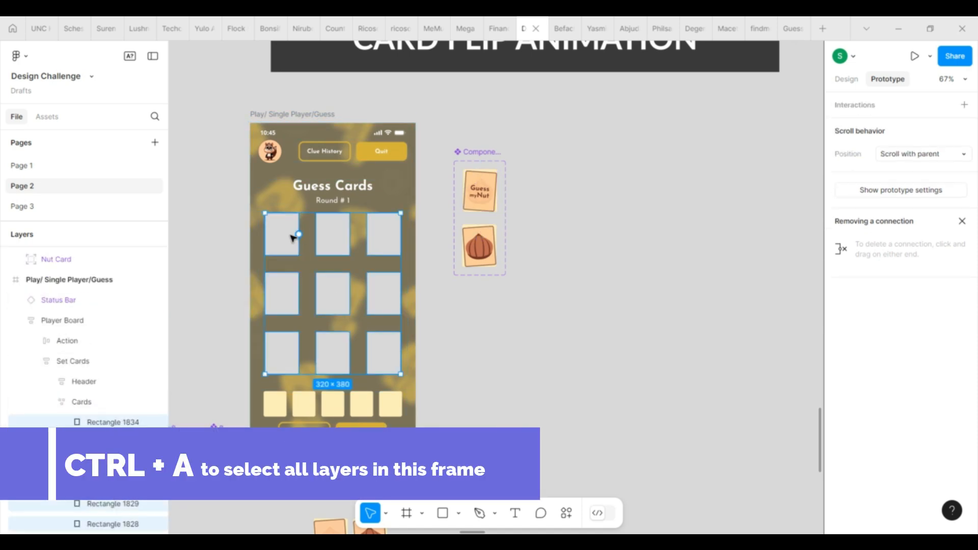
key("ctrl+shift+r")
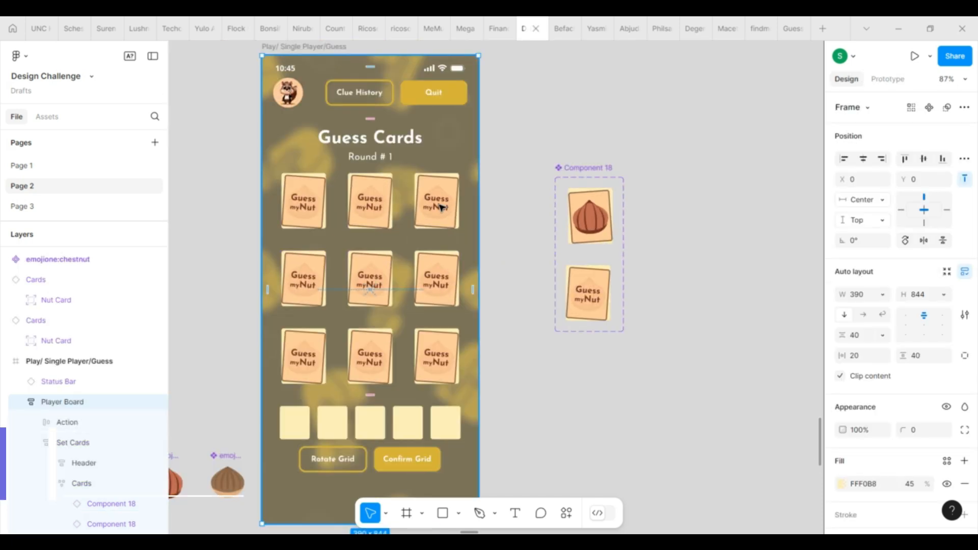
Set Property 1 of the top row's third card to 2 and swap its chestnut for the brown emojione:chestnut.
left_click(442, 207, "ctrl")
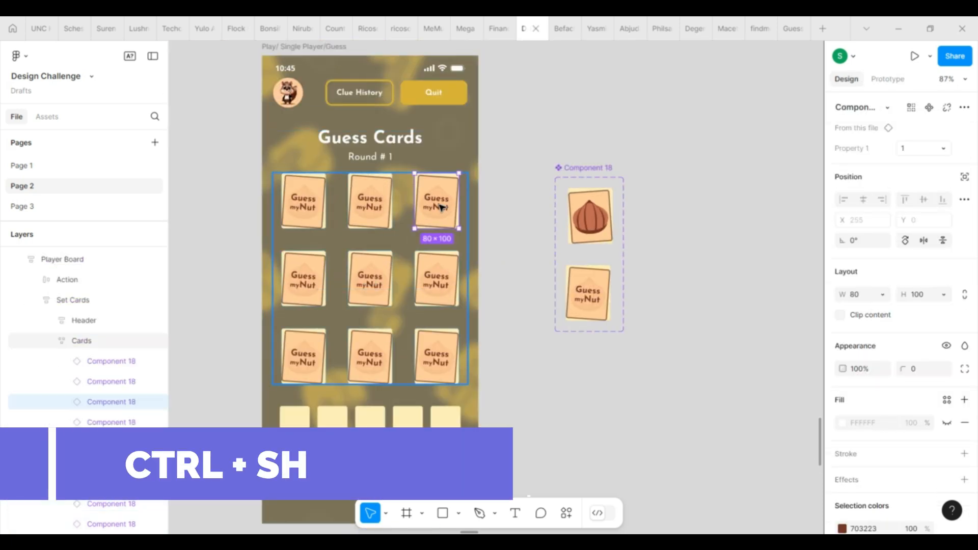
left_click(935, 149)
left_click(899, 135)
double_click(436, 204)
double_click(437, 204)
double_click(437, 204)
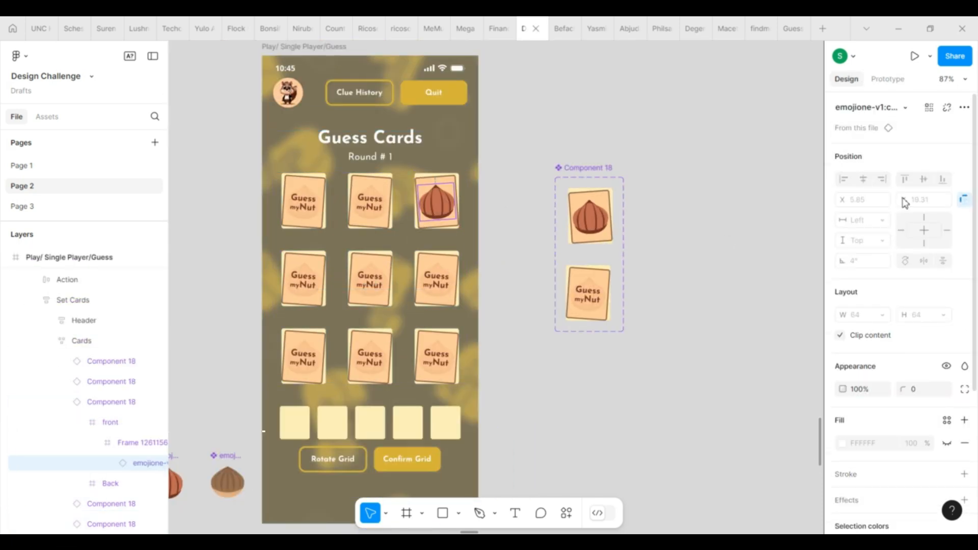
left_click(866, 111)
left_click(848, 287)
left_click(746, 253)
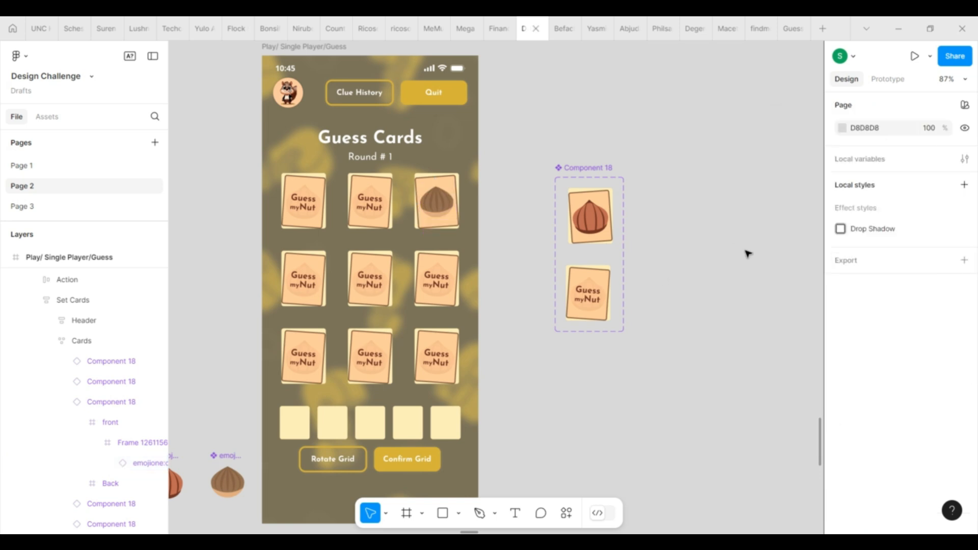
Set Property 1 of the top row's third card to 1 so it is face down.
left_click(426, 200)
left_click(425, 200)
left_click(425, 200)
left_click(912, 148)
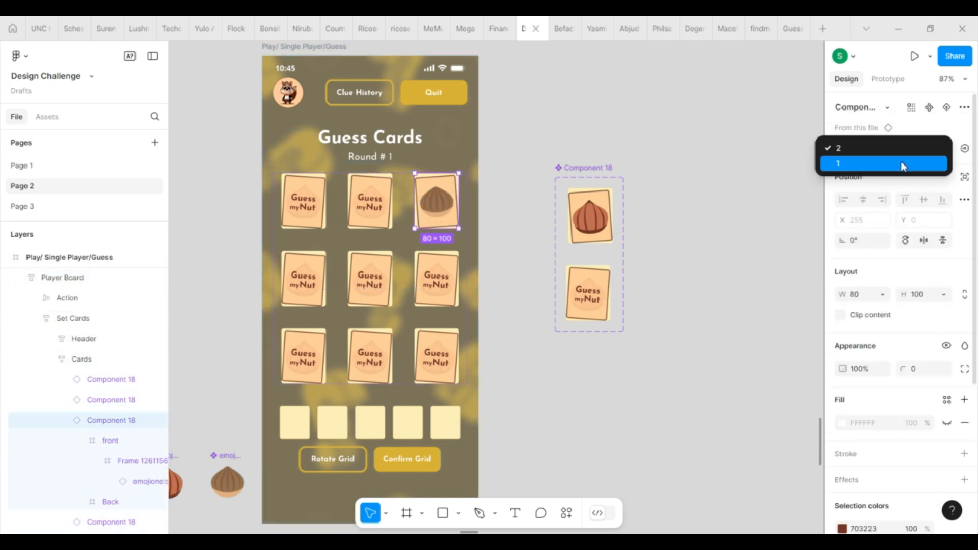
left_click(912, 147)
Set Property 1 of the grid's centre card to 2 and swap its chestnut for the brown emojione:chestnut.
left_click(369, 286)
left_click(912, 148)
left_click(897, 131)
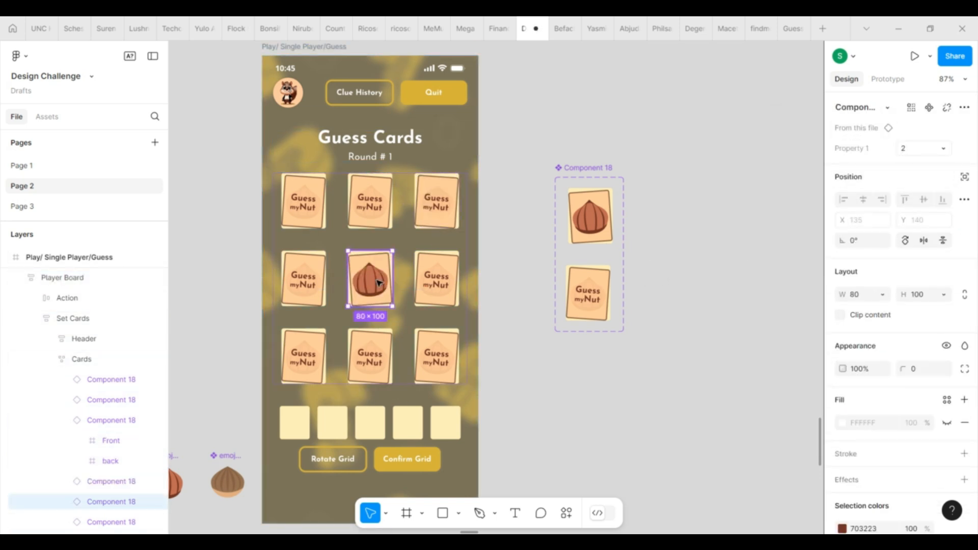
double_click(379, 283)
double_click(380, 283)
left_click(898, 109)
left_click(831, 283)
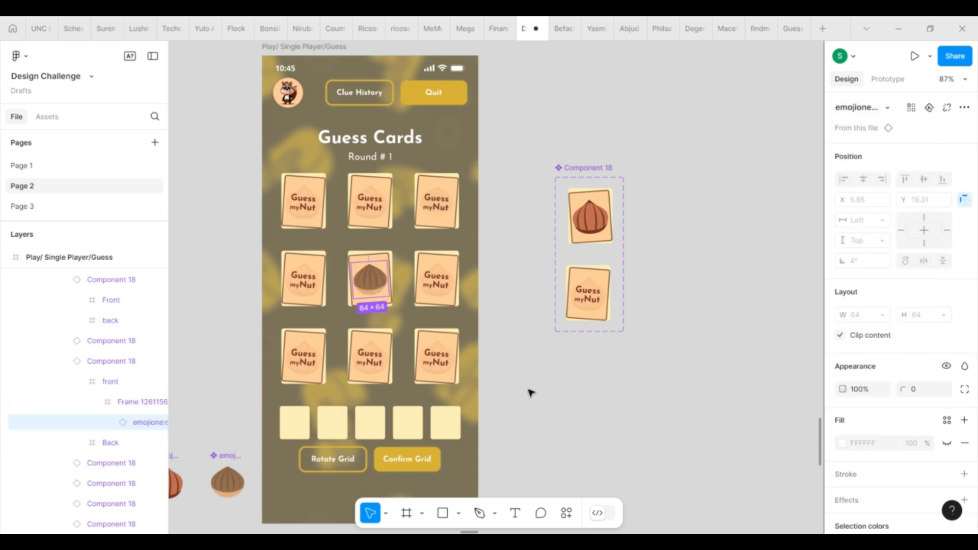
left_click(535, 396)
Set Property 1 of the grid's centre card to 1 so it is face down.
left_click(351, 265)
double_click(351, 265)
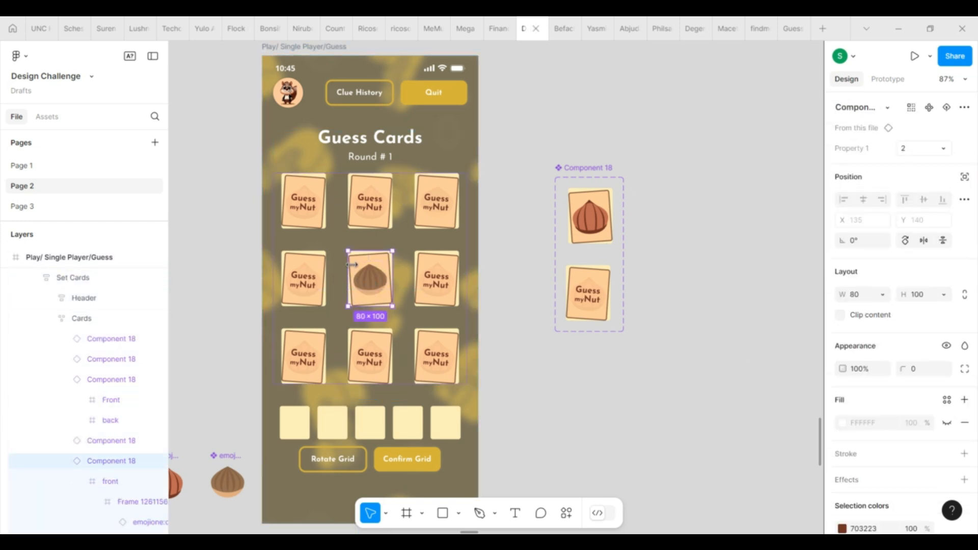
left_click(920, 149)
left_click(906, 169)
Set Property 1 of the bottom row's first card to 2 and swap its chestnut for the brown emojione:chestnut.
left_click(303, 356)
left_click(920, 149)
left_click(897, 131)
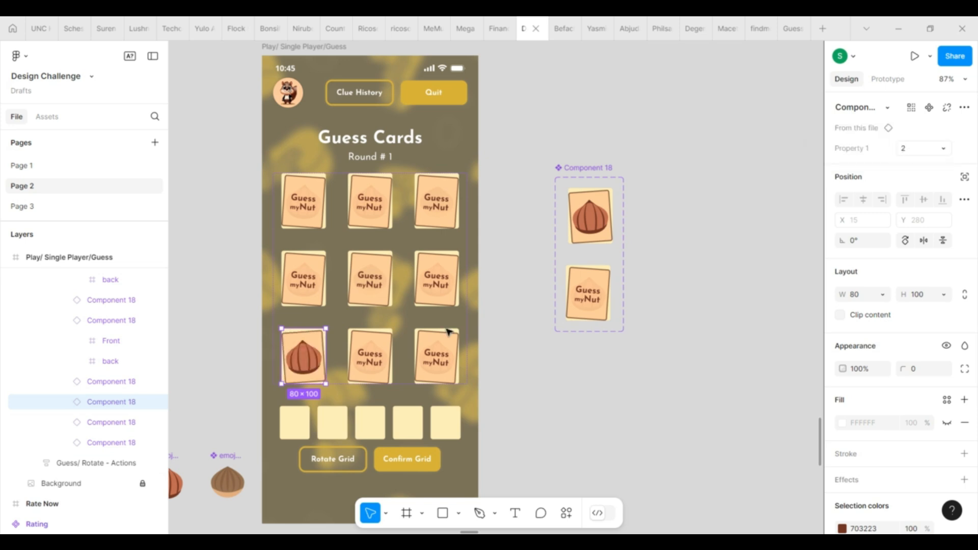
double_click(304, 361)
double_click(304, 361)
left_click(898, 108)
left_click(827, 284)
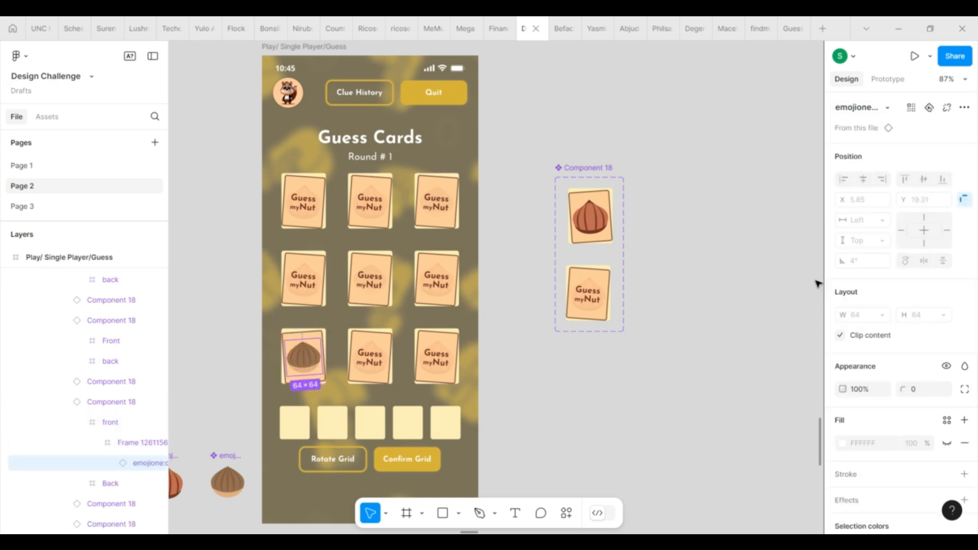
left_click(586, 381)
Set Property 1 of the bottom row's first card to 1 so it is face down.
left_click(308, 356)
double_click(309, 356)
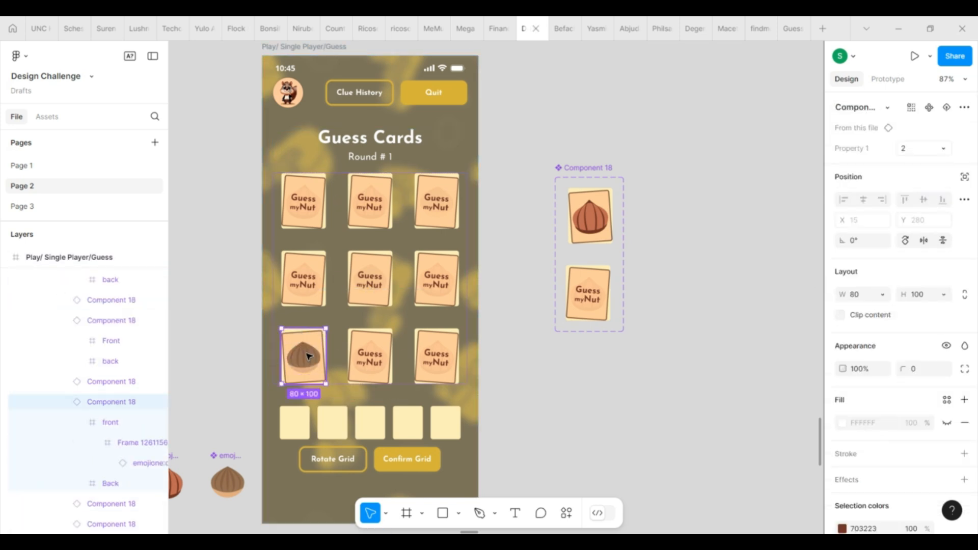
left_click(915, 148)
left_click(907, 168)
left_click(541, 332)
Add a flow starting point to the "Play/ Single Player/Guess" frame.
scroll(542, 332, "down", 2)
left_click(316, 66)
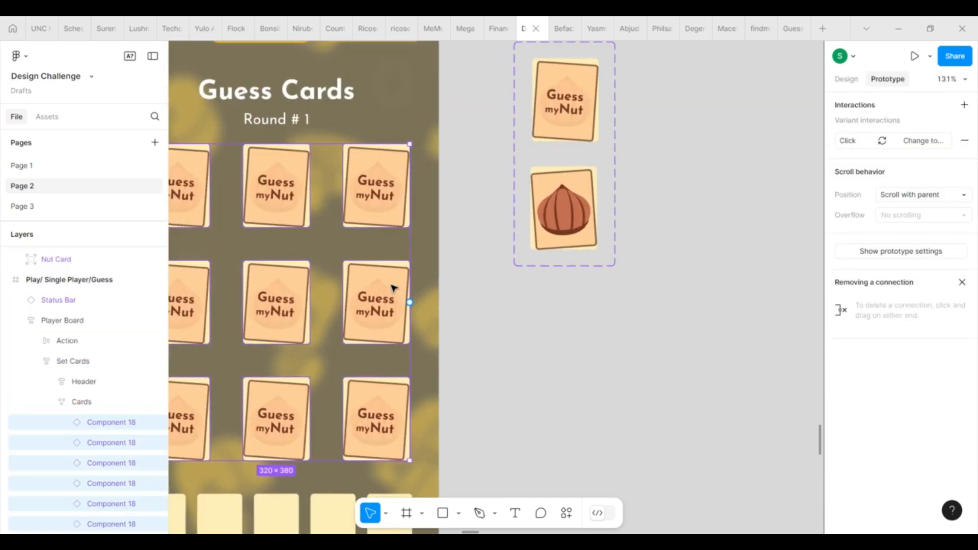
scroll(393, 289, "down", 3)
left_click(541, 300)
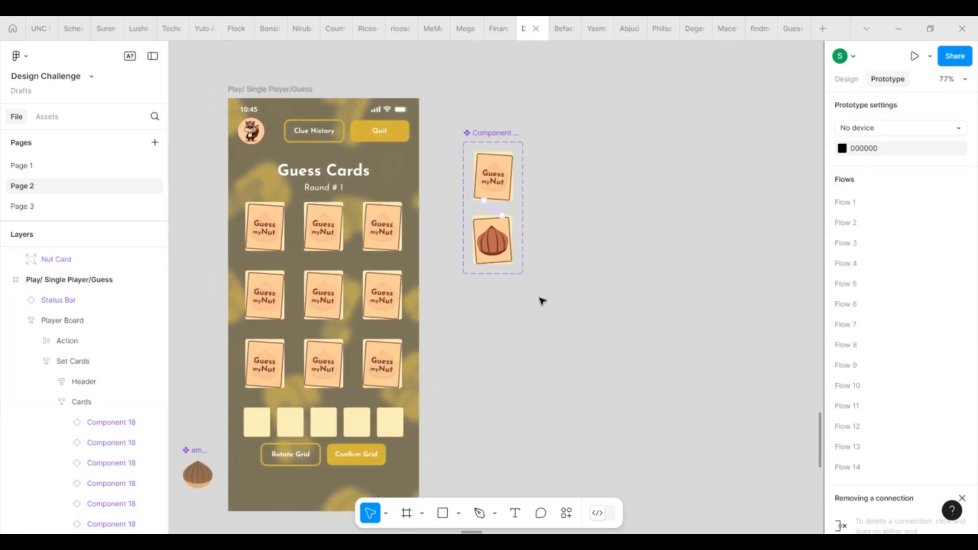
left_click(264, 89)
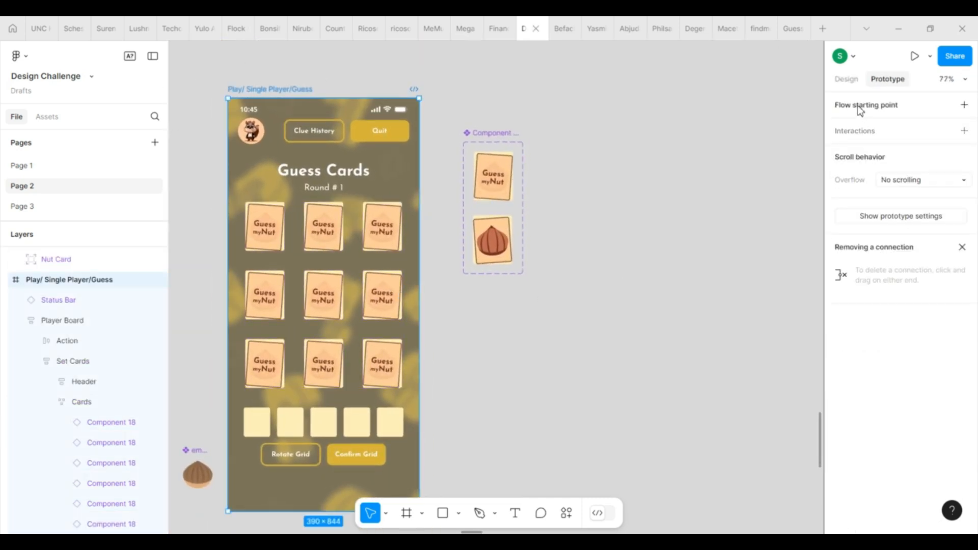
left_click(969, 107)
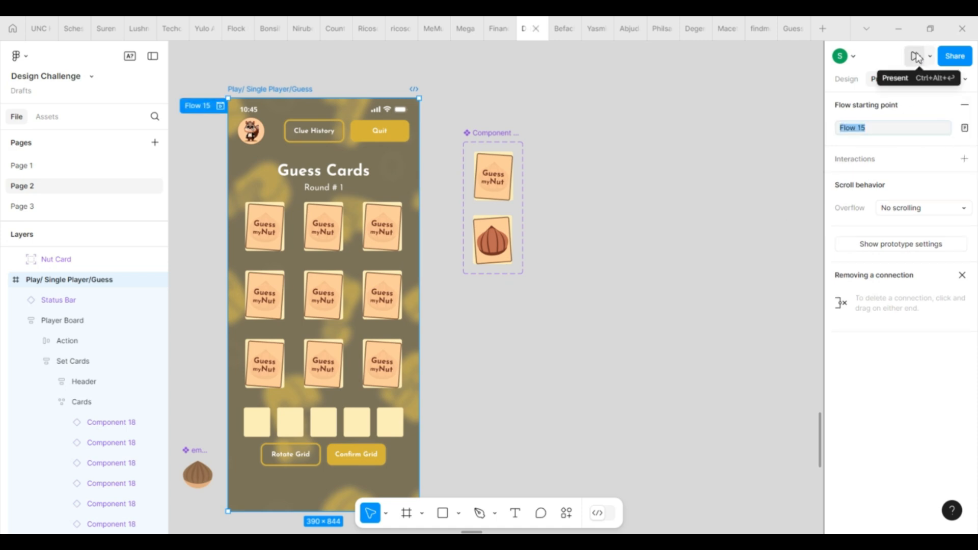
Set the prototype device to iPhone 14.
left_click(912, 245)
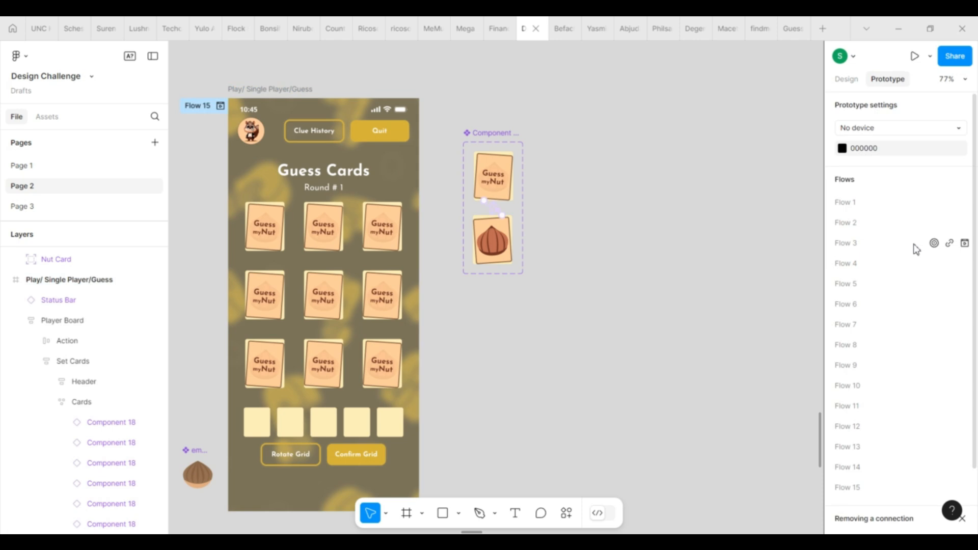
left_click(885, 129)
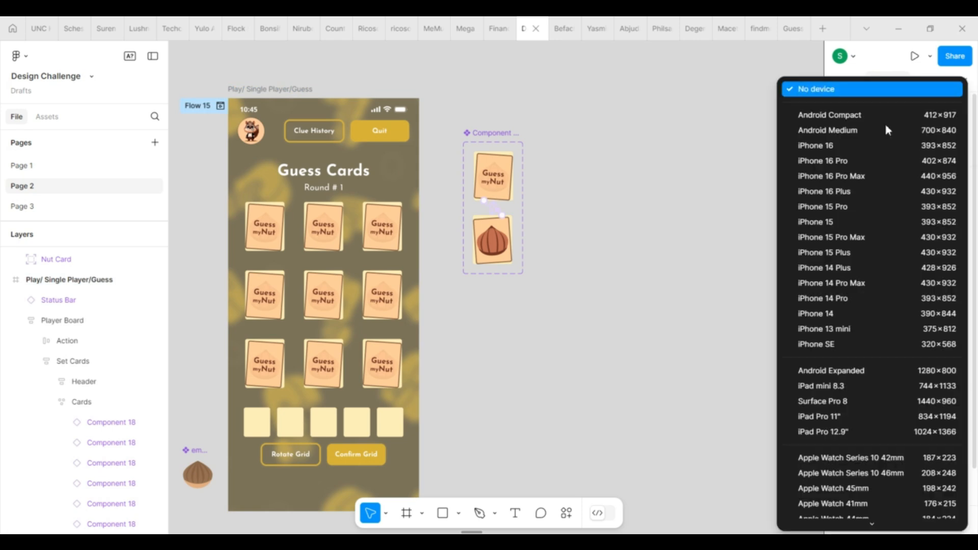
left_click(861, 314)
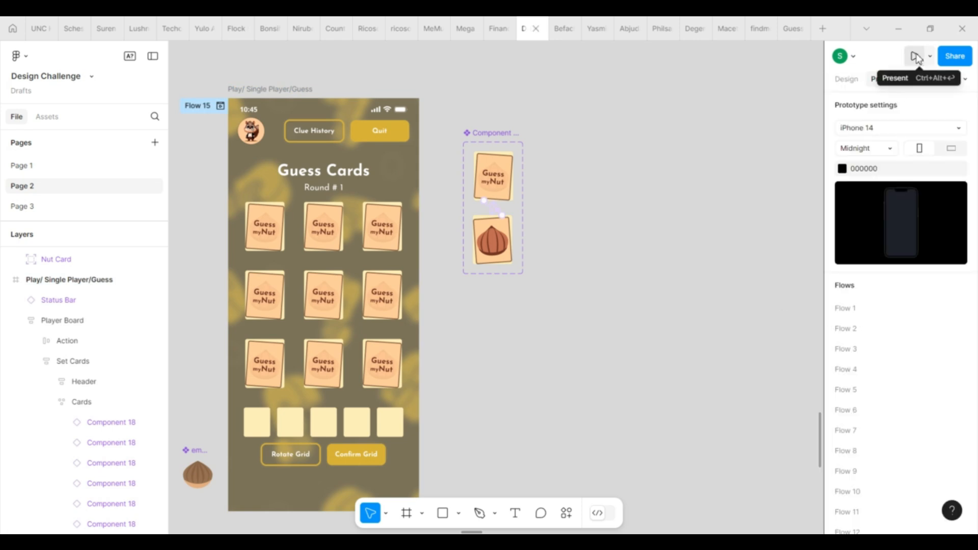
Present the prototype from the "Play/ Single Player/Guess" frame and test the flip animation on several cards in the grid.
left_click(309, 88)
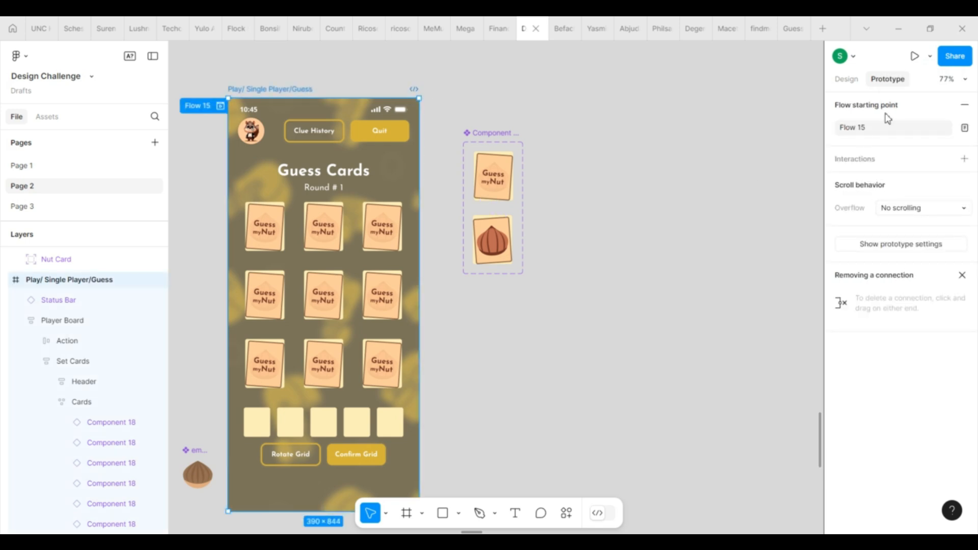
left_click(915, 56)
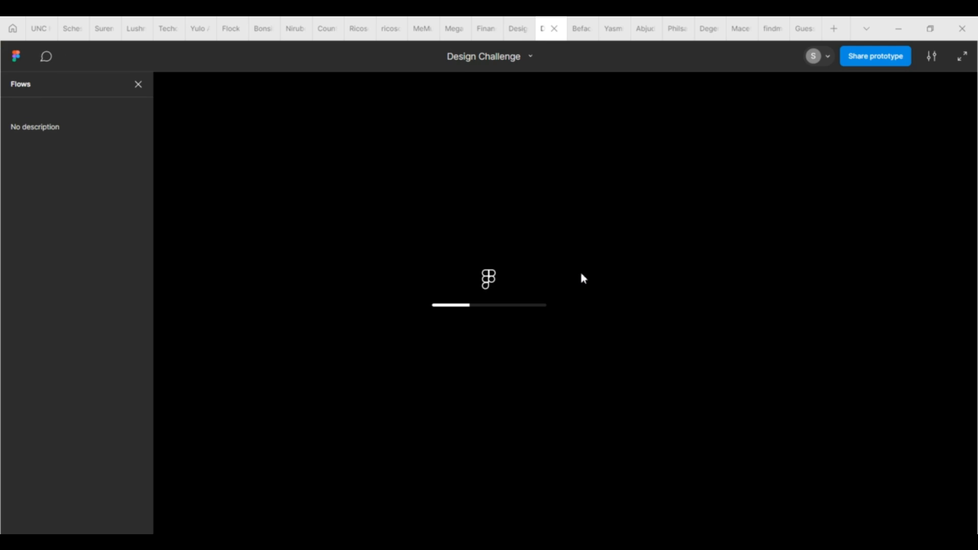
left_click(495, 196)
left_click(569, 217)
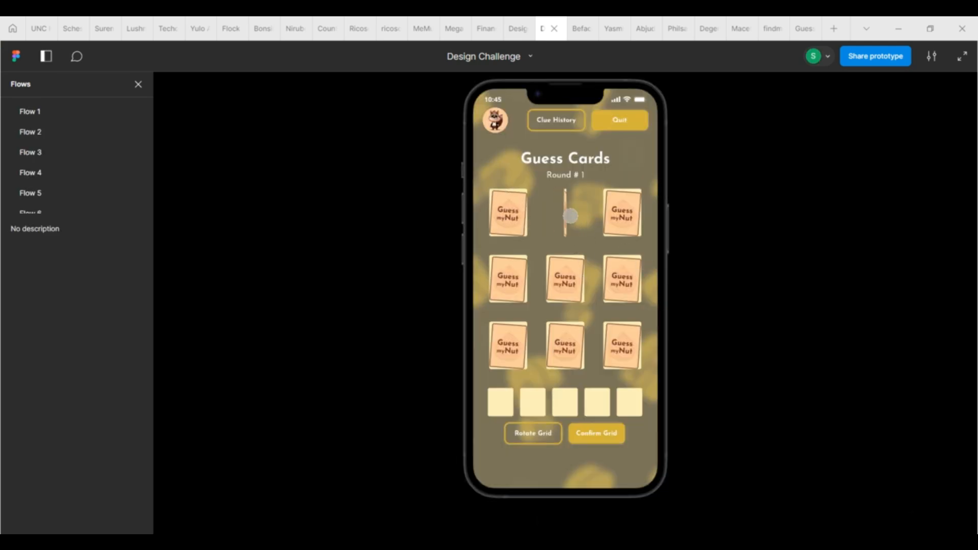
left_click(568, 278)
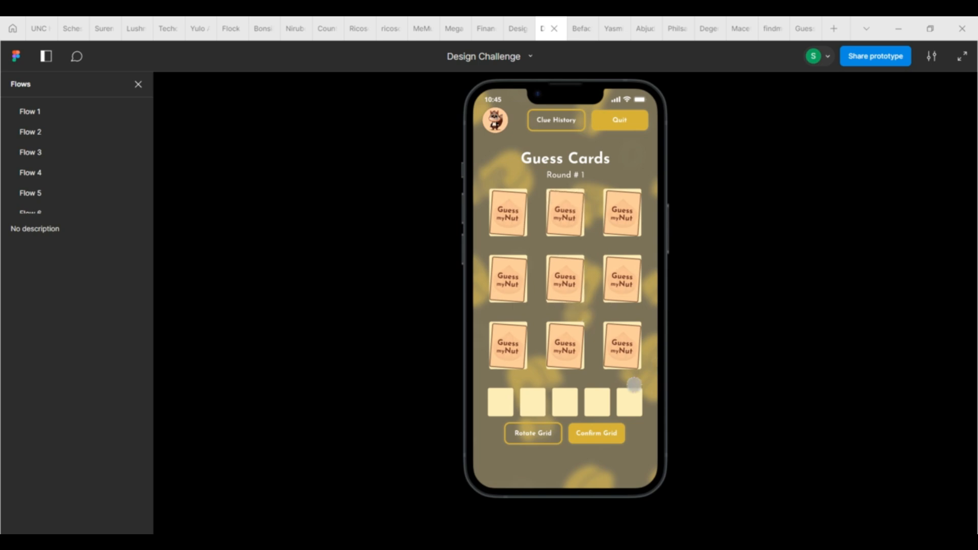
left_click(558, 338)
left_click(500, 345)
left_click(570, 274)
left_click(568, 205)
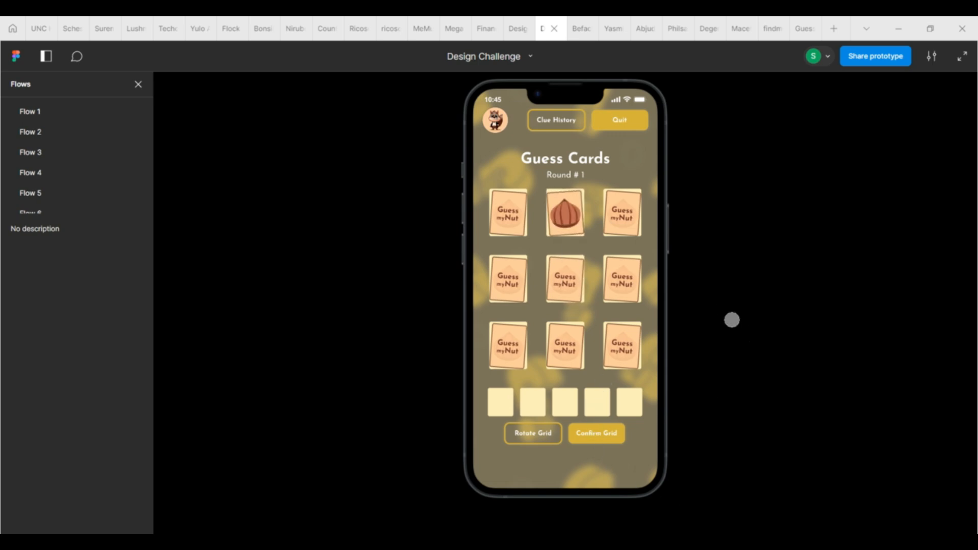
left_click(556, 270)
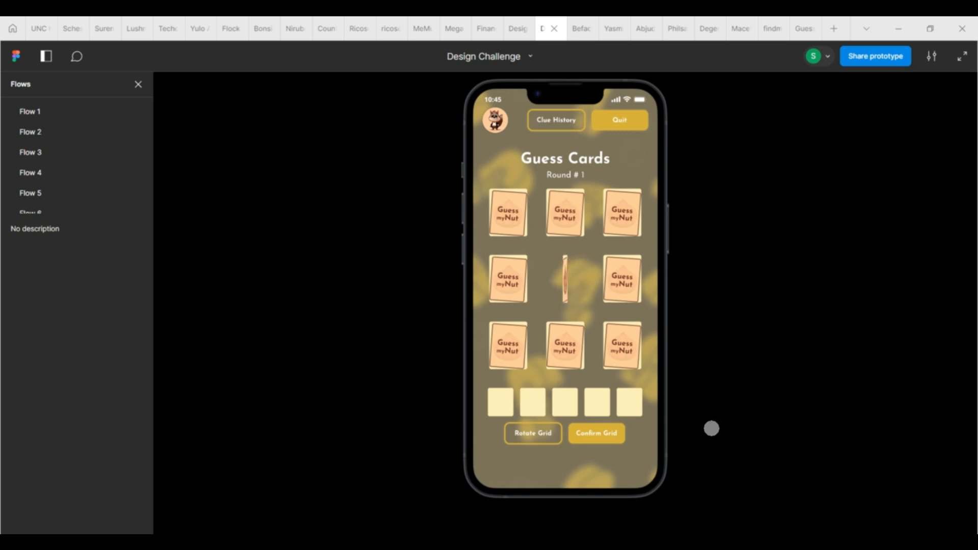